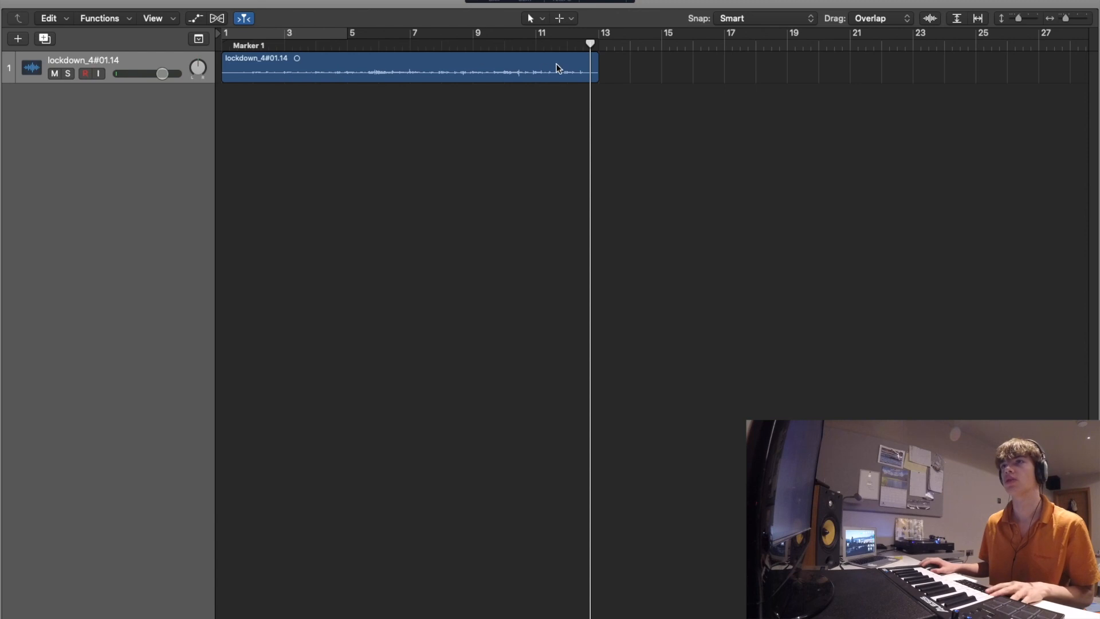
# - Turn on waveform zoom and enlarge the waveform of the lockdown_4#01.14 recording until its quiet start is readable
pyautogui.moveTo(223, 48); pyautogui.dragTo(308, 48)
pyautogui.click(237, 46)
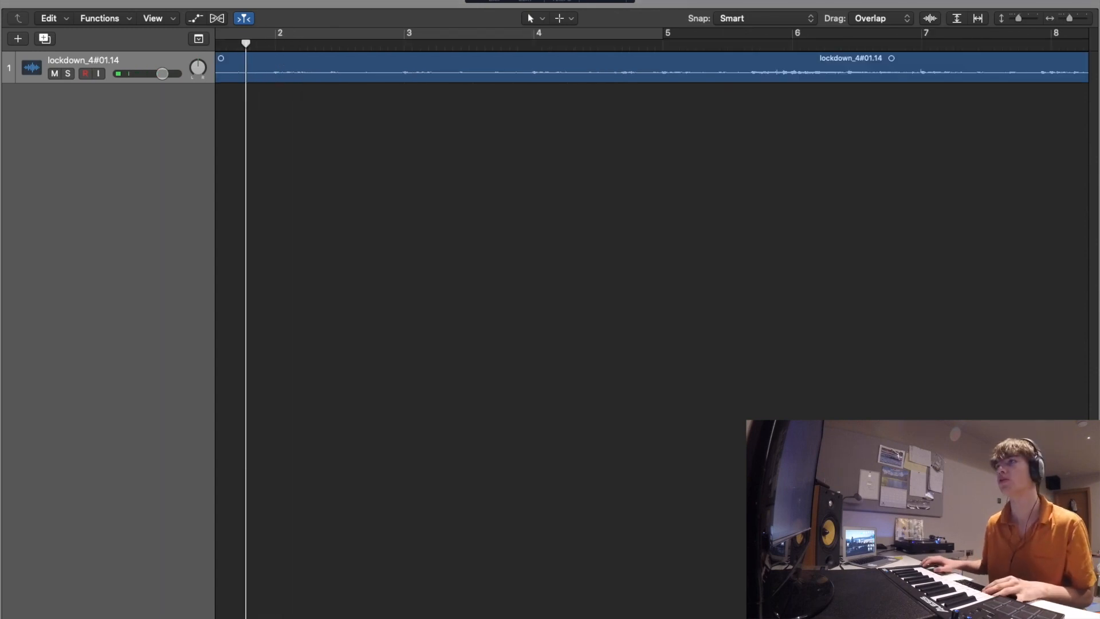
pyautogui.click(931, 18)
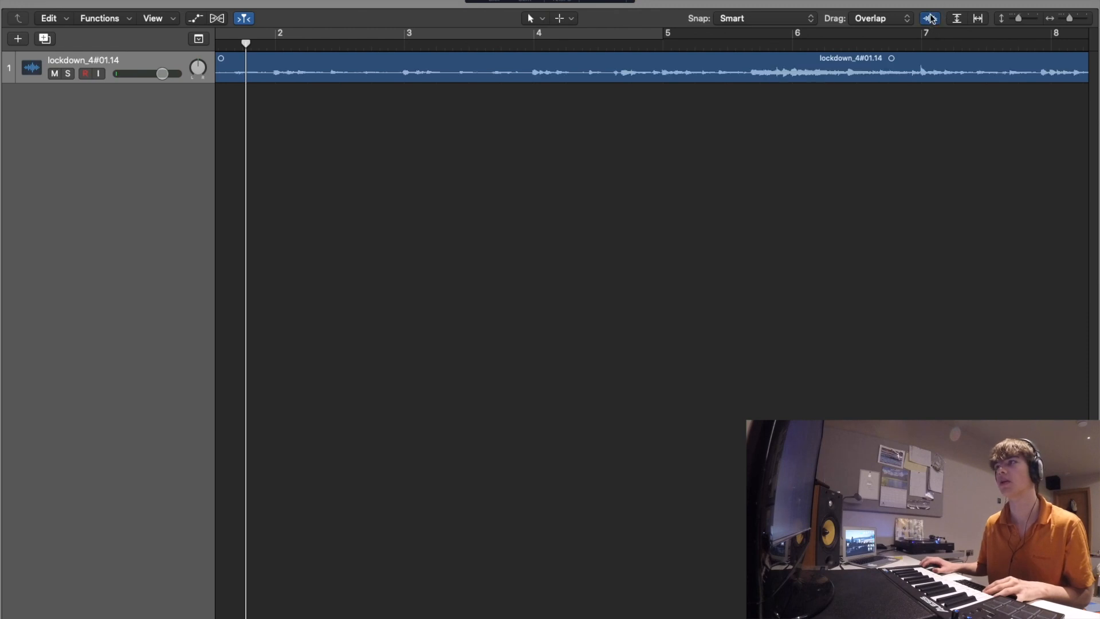
pyautogui.moveTo(931, 19); pyautogui.dragTo(931, 0)
pyautogui.click(932, 19)
pyautogui.hscroll(-3, 332, 161)
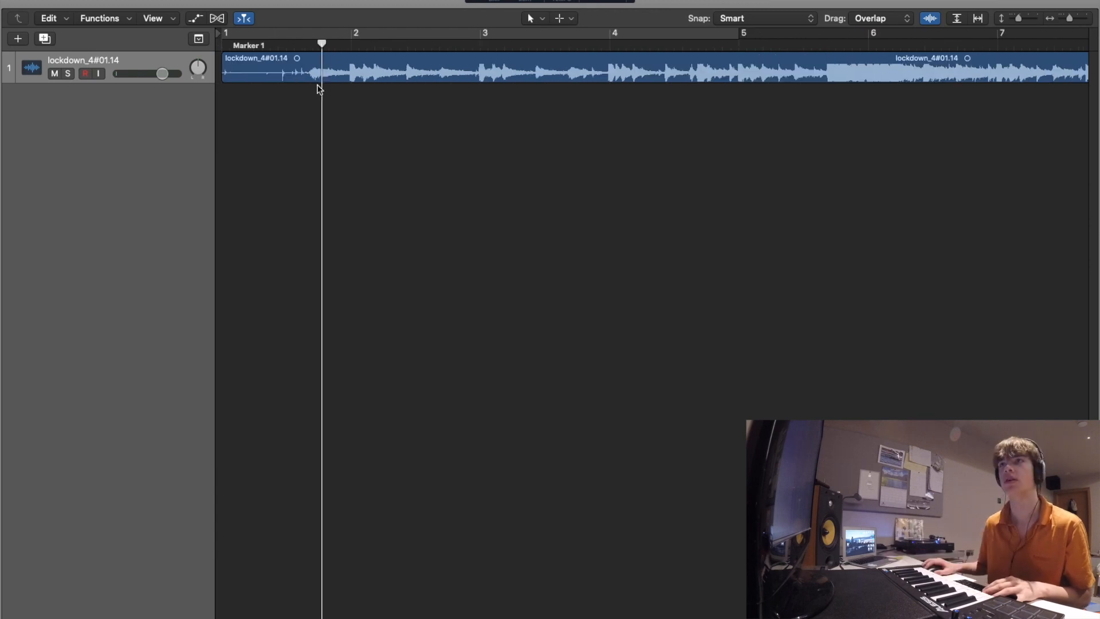
# - Split the lockdown_4#01.14 recording just before bar 2, where the playing starts
pyautogui.click(309, 44)
pyautogui.click(307, 56)
pyautogui.press('super+t')
pyautogui.press('super+Down')
pyautogui.press('super+Down')
pyautogui.press('super+Down')
pyautogui.press('super+Down')
pyautogui.press('super+Down')
pyautogui.press('super+Right')
pyautogui.press('super+Right')
pyautogui.press('super+Right')
pyautogui.press('super+Right')
# - Audition the cut and delete the unwanted lead-in region ahead of the first phrase
pyautogui.press('space')
pyautogui.press('space')
pyautogui.press('space')
pyautogui.moveTo(313, 200); pyautogui.dragTo(306, 200)
pyautogui.press('space')
pyautogui.click(263, 191)
pyautogui.press('Delete')
pyautogui.press('space')
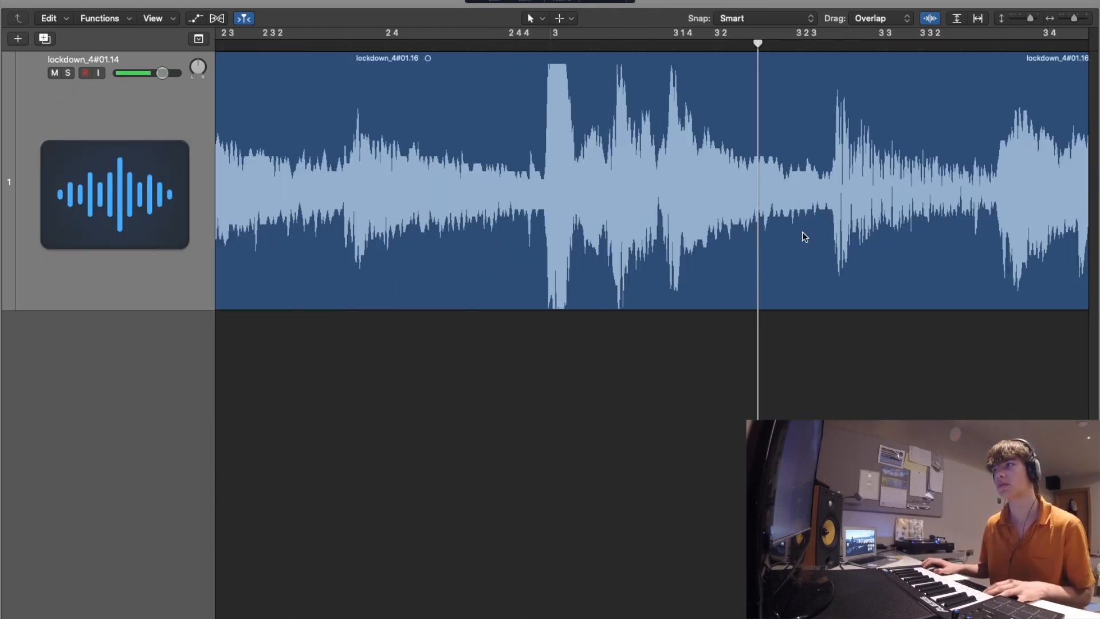
# - Split the recording at the end of the first phrase and move the next phrase onto a new duplicate track
pyautogui.press('space')
pyautogui.hscroll(3, 993, 209)
pyautogui.moveTo(871, 44); pyautogui.dragTo(864, 44)
pyautogui.press('super+t')
pyautogui.click(45, 39)
pyautogui.moveTo(338, 183); pyautogui.dragTo(339, 441)
# - Align the three regions to bars 1, 3 and 5, placing the remaining recording on the third audio track
pyautogui.press('super+Left')
pyautogui.press('super+Left')
pyautogui.press('super+Left')
pyautogui.press('super+Left')
pyautogui.click(353, 190)
pyautogui.moveTo(353, 189); pyautogui.dragTo(290, 190)
pyautogui.moveTo(572, 429); pyautogui.dragTo(508, 430)
pyautogui.scroll(-5, 544, 401)
pyautogui.moveTo(719, 72); pyautogui.dragTo(654, 469)
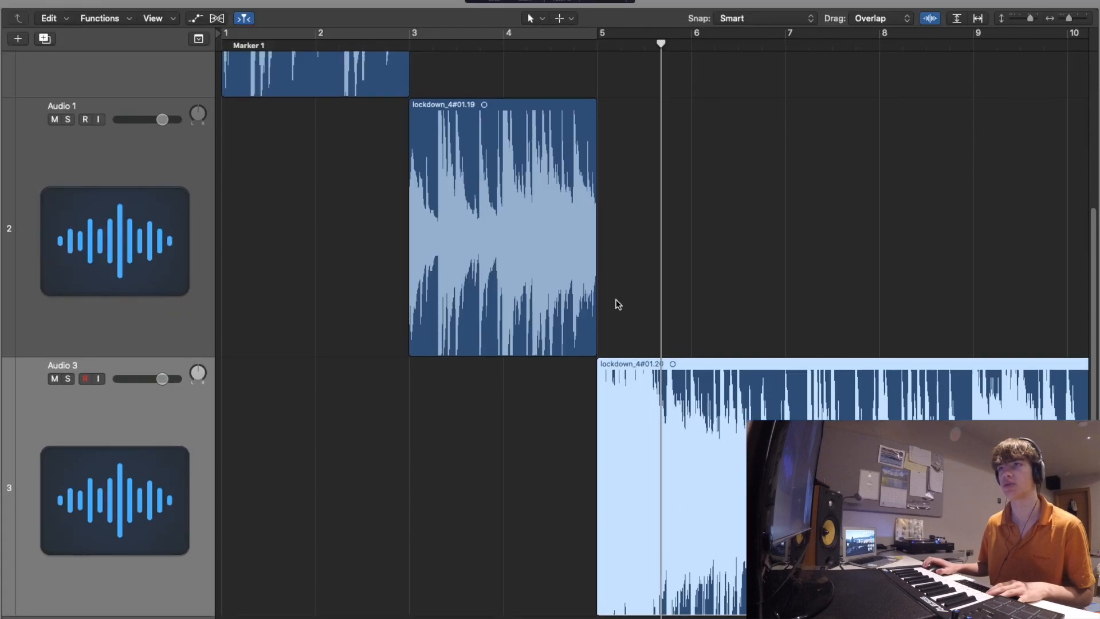
# - Play back the Audio 3 regions from bar 5 to check the cuts between phrases
pyautogui.scroll(5, 609, 295)
pyautogui.scroll(-4, 610, 294)
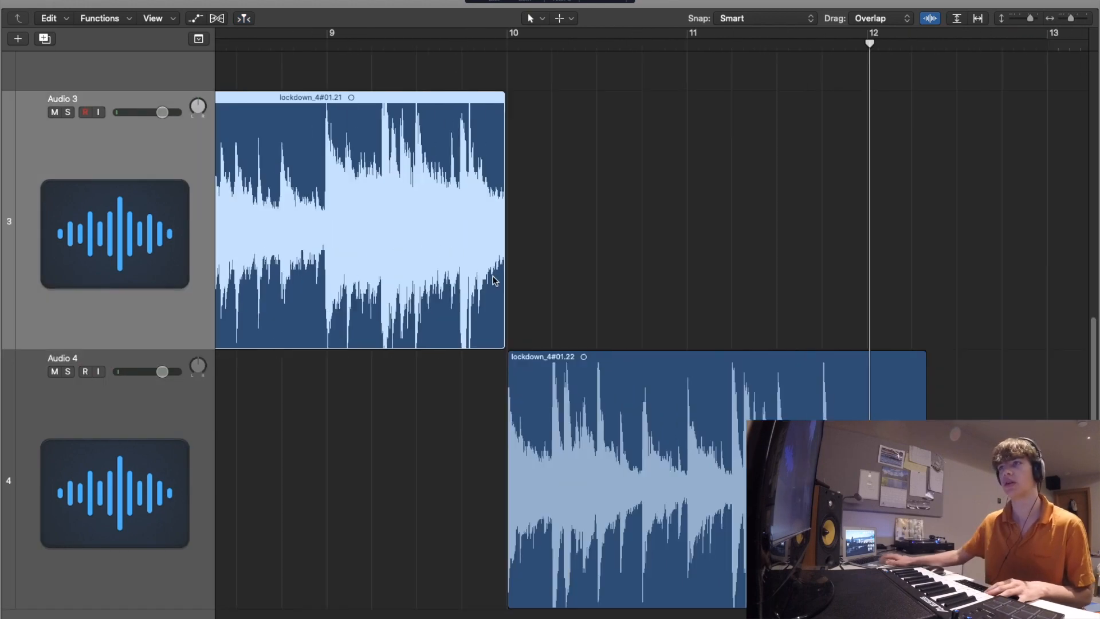
pyautogui.scroll(-10, 493, 276)
pyautogui.hscroll(-5, 493, 277)
pyautogui.doubleClick(338, 47)
pyautogui.scroll(8, 361, 224)
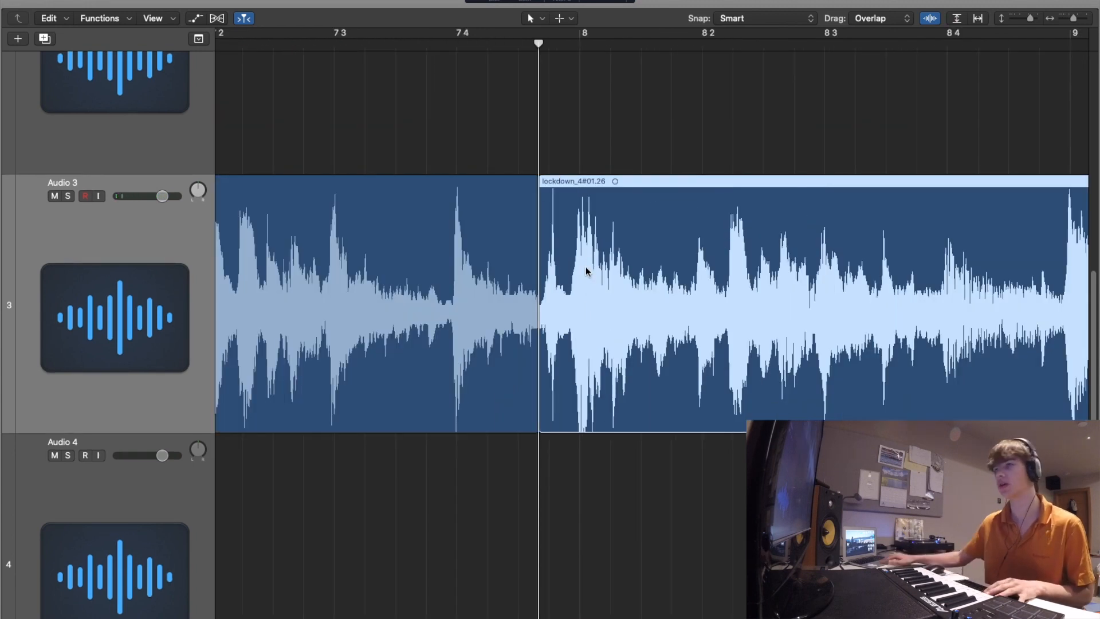
pyautogui.press('super+Left')
pyautogui.press('super+Left')
pyautogui.press('super+Left')
pyautogui.press('super+Left')
pyautogui.doubleClick(367, 46)
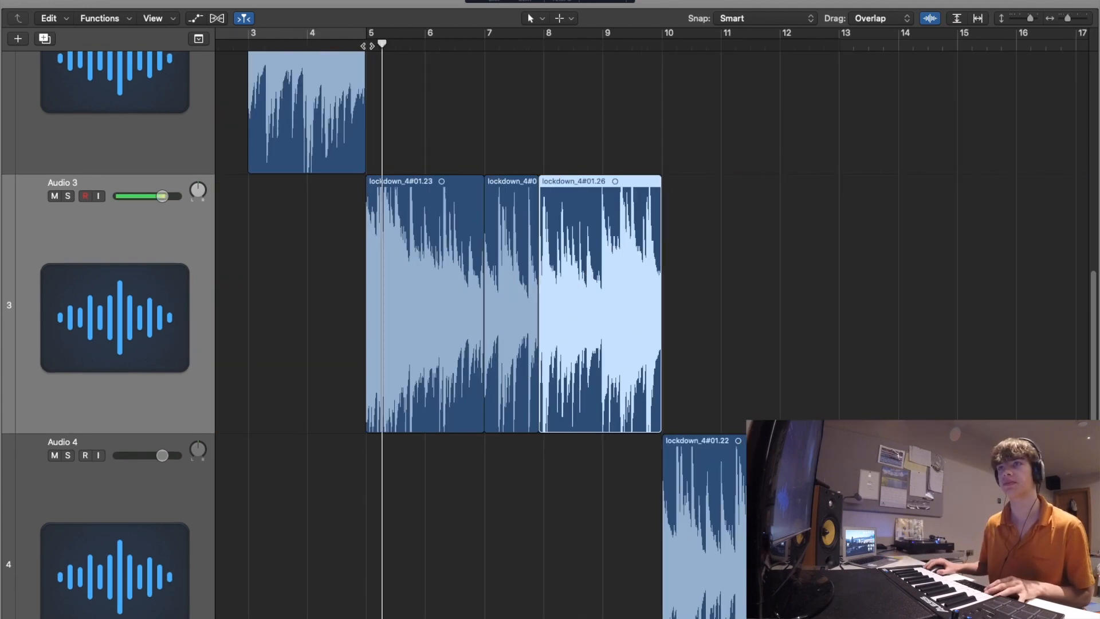
pyautogui.press('space')
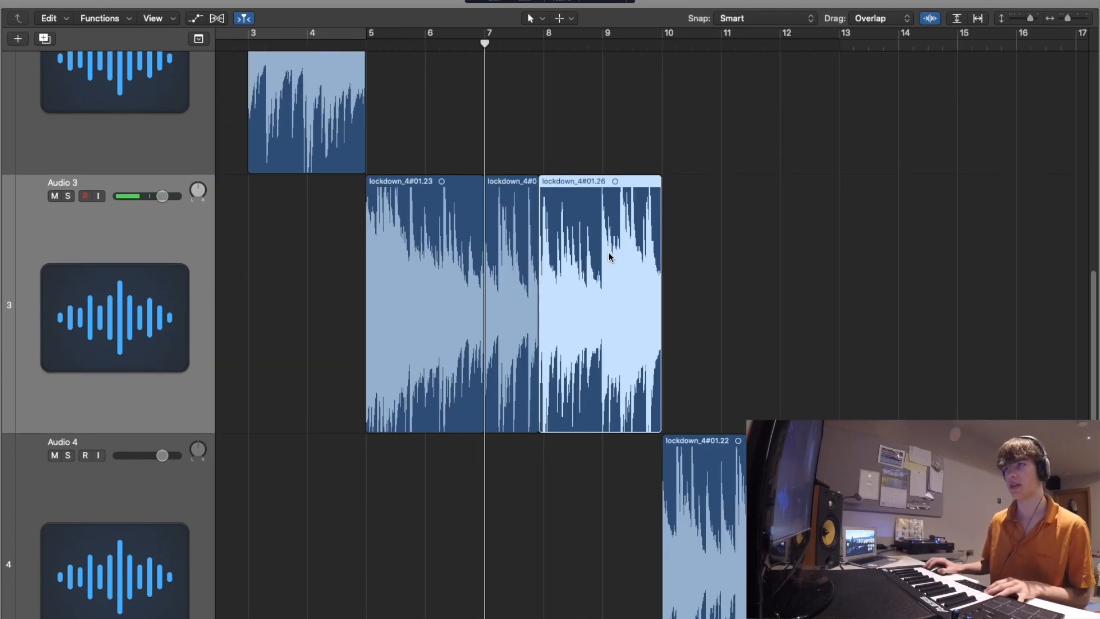
# - Add two duplicate tracks, Audio 5 and Audio 6, and move the first and second Audio 3 regions onto them
pyautogui.scroll(4, 543, 251)
pyautogui.moveTo(1030, 20); pyautogui.dragTo(1022, 22)
pyautogui.click(45, 39)
pyautogui.click(44, 38)
pyautogui.moveTo(438, 275); pyautogui.dragTo(432, 356)
pyautogui.moveTo(513, 281); pyautogui.dragTo(509, 448)
# - Mute the Audio 3 track and move it to the top of the track list
pyautogui.click(55, 242)
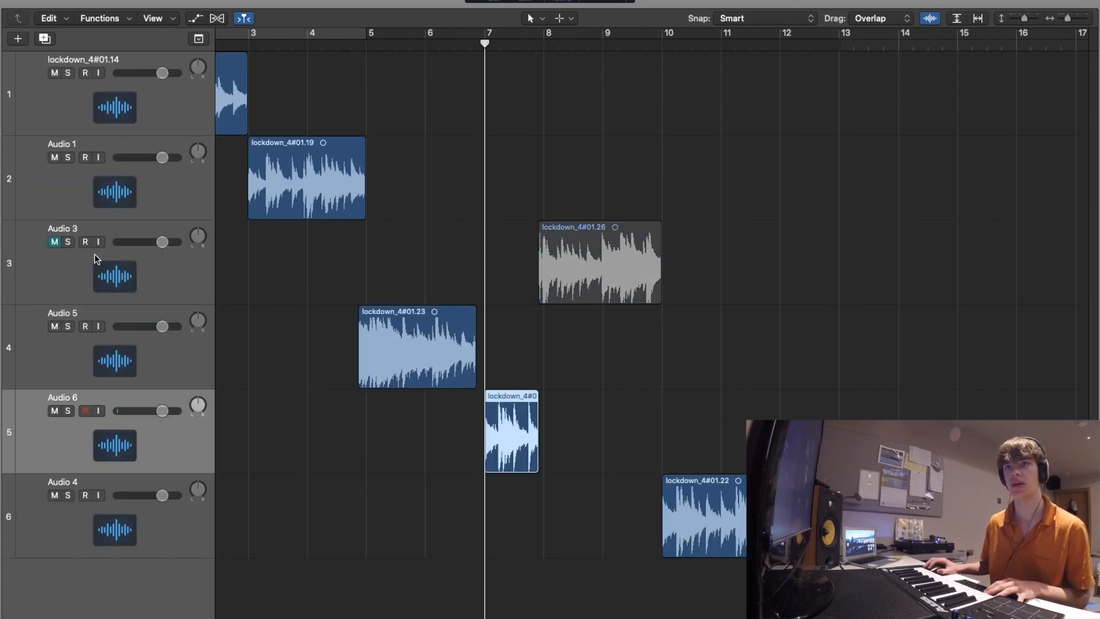
pyautogui.moveTo(68, 264); pyautogui.dragTo(91, 86)
pyautogui.hscroll(-3, 367, 253)
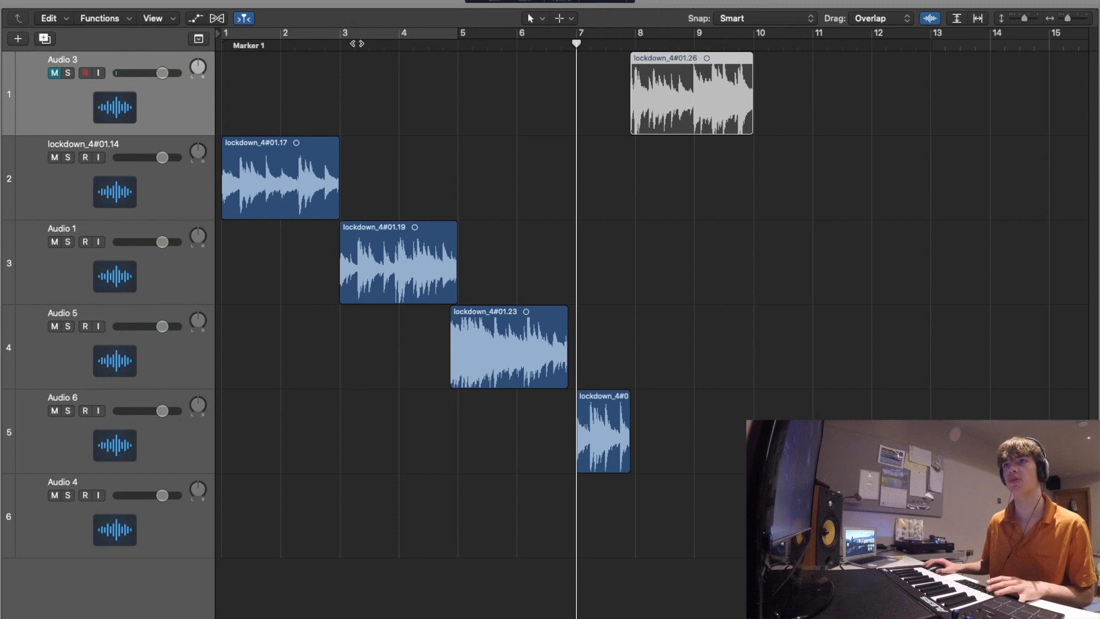
# - Set the cycle range from bar 1 to bar 9 and play from the lockdown_4#01.17 region
pyautogui.moveTo(228, 35); pyautogui.dragTo(694, 33)
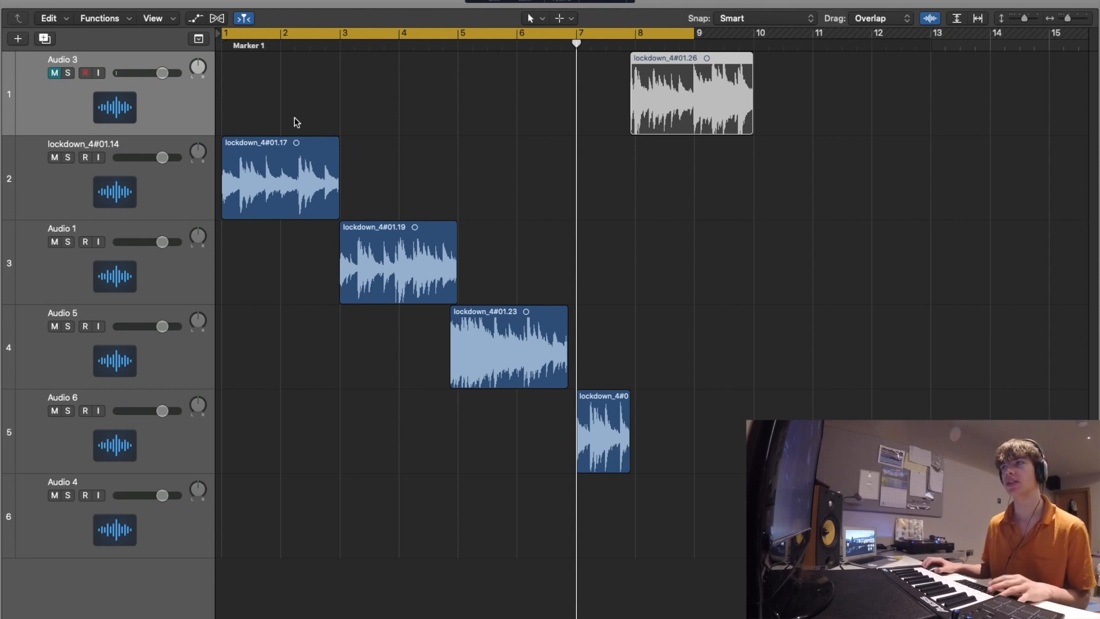
pyautogui.click(248, 178)
pyautogui.press('space')
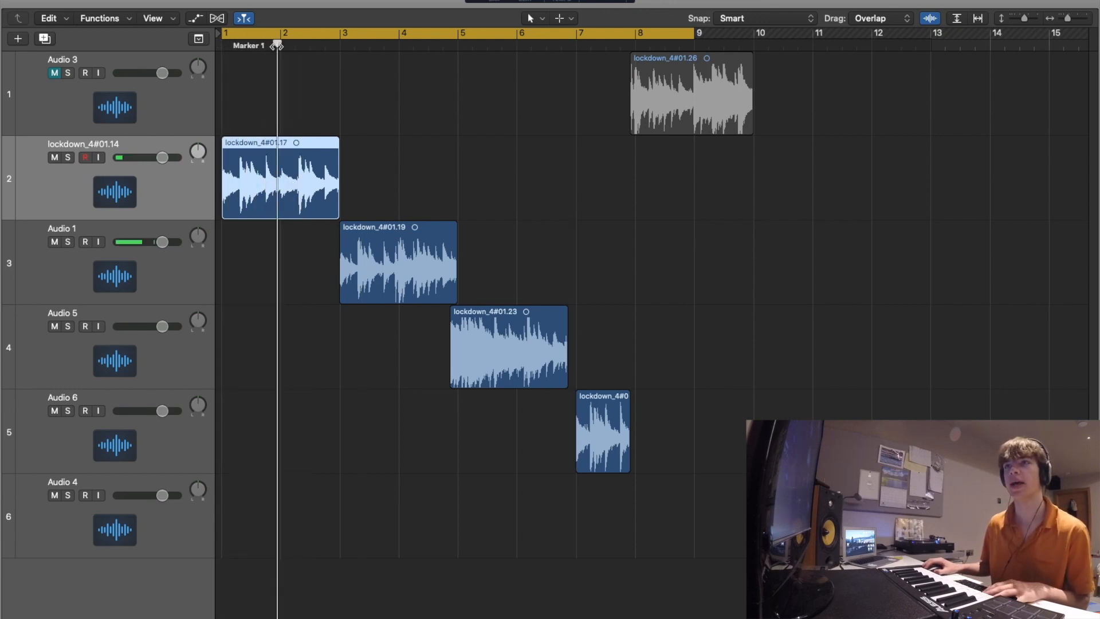
# - Split the lockdown_4#01.17 region at the note onset near bar 2 and align its second half to bar 2
pyautogui.moveTo(277, 45); pyautogui.dragTo(281, 45)
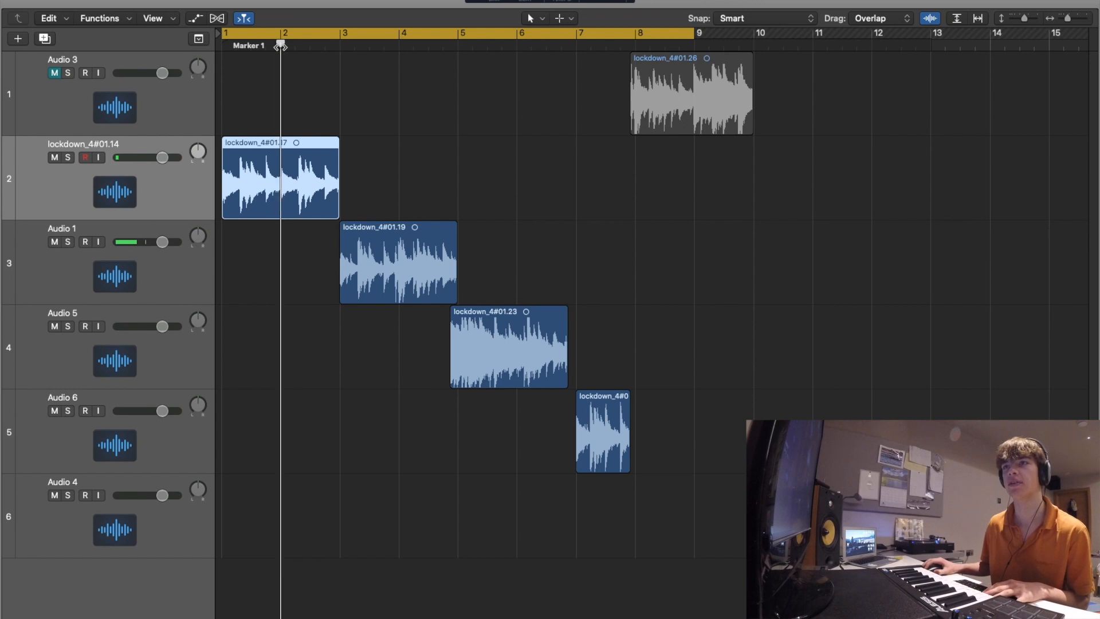
pyautogui.press('super+Right')
pyautogui.press('super+Right')
pyautogui.press('super+Right')
pyautogui.press('super+Right')
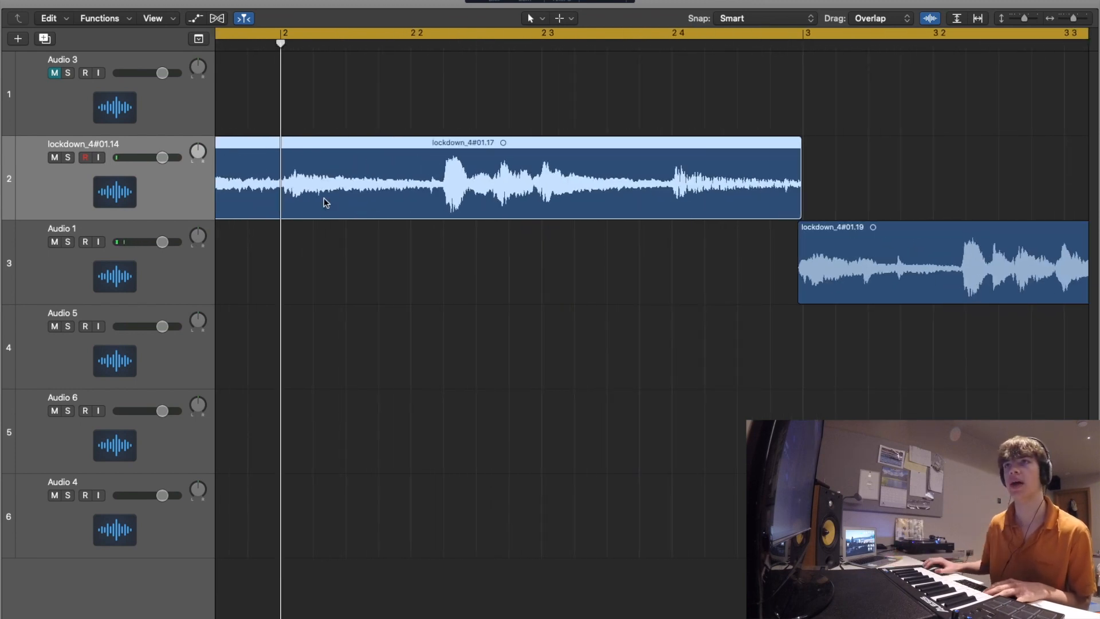
pyautogui.moveTo(280, 45); pyautogui.dragTo(285, 45)
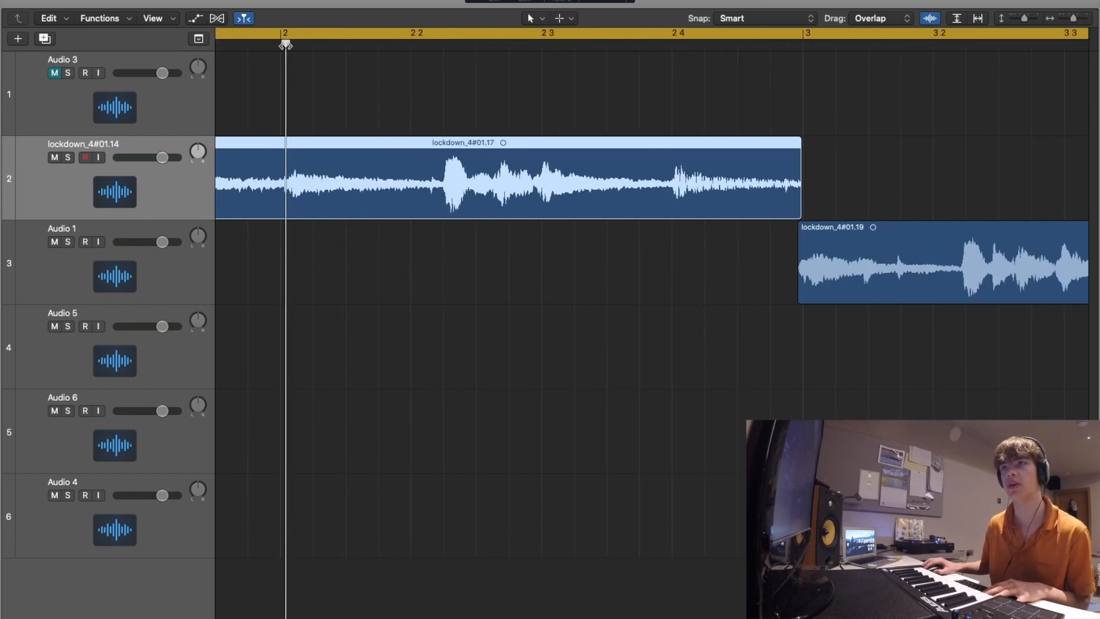
pyautogui.moveTo(395, 189); pyautogui.dragTo(414, 189)
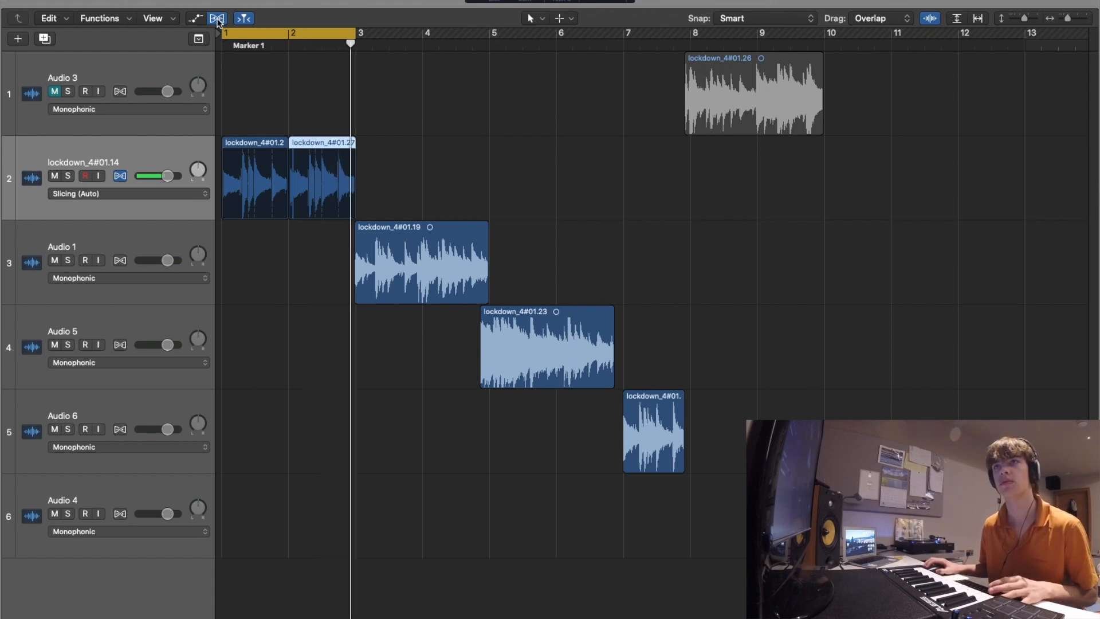
# - Hide Flex view and shift the cycle range to bars 3 to 5 to audition the Audio 1 region
pyautogui.press('super+f')
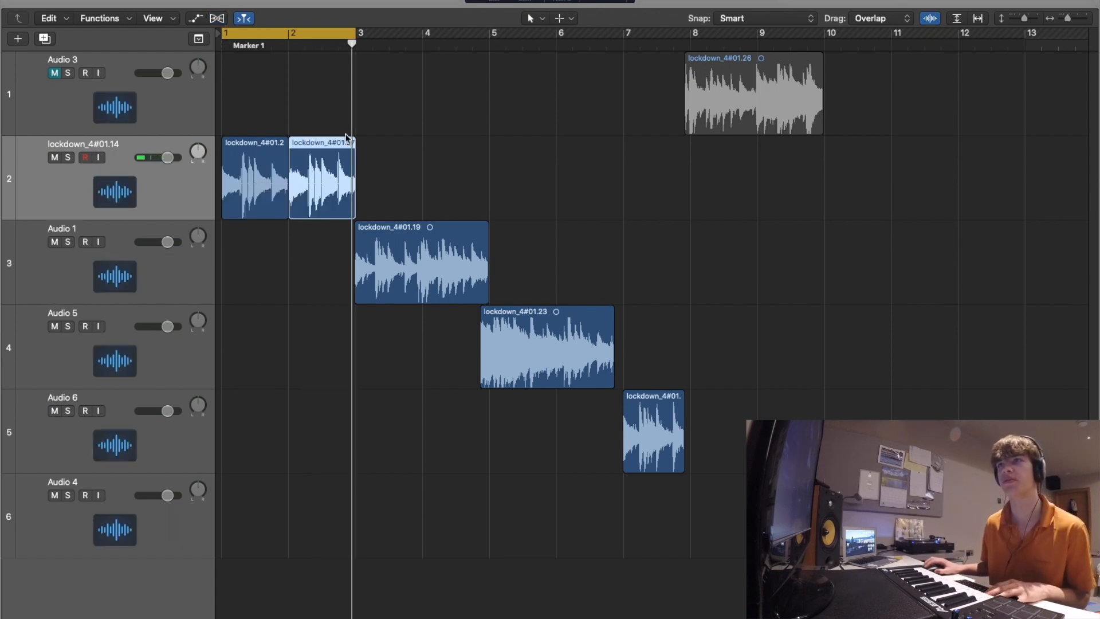
pyautogui.moveTo(318, 37); pyautogui.dragTo(452, 38)
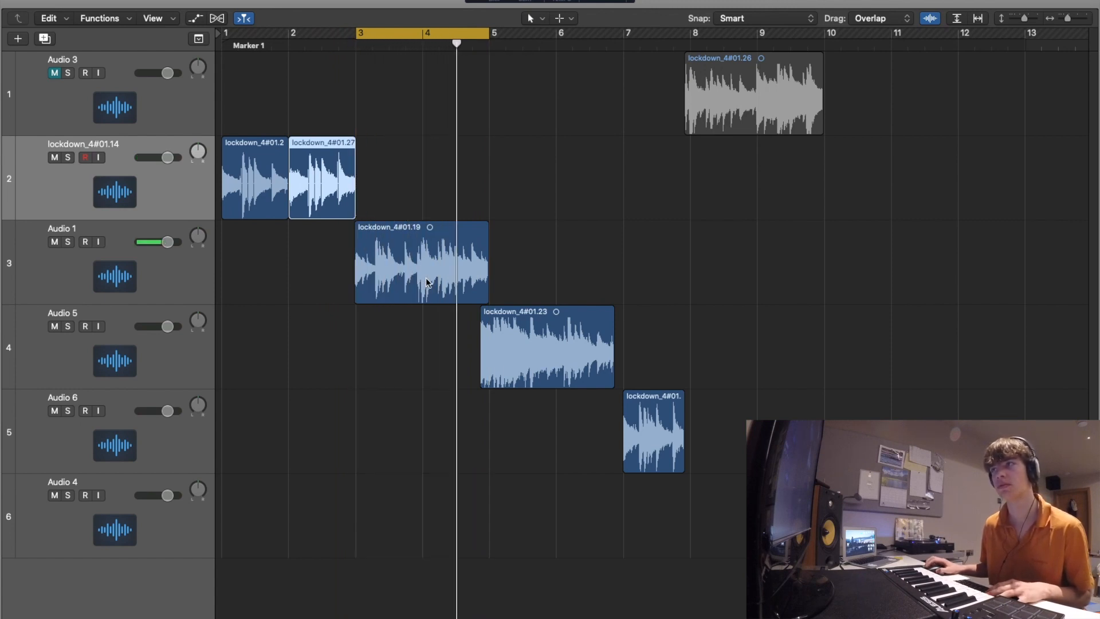
pyautogui.press('space')
# - Shift the cycle range to bars 5 to 7 and audition the Audio 5 region at close zoom
pyautogui.moveTo(437, 33); pyautogui.dragTo(571, 29)
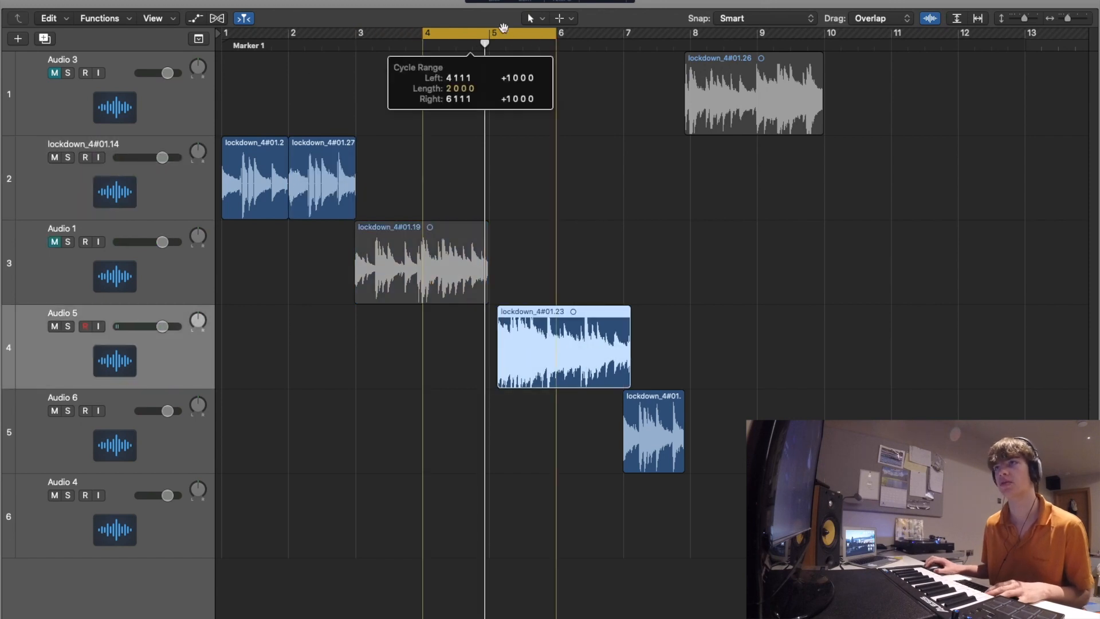
pyautogui.press('space')
pyautogui.press('z')
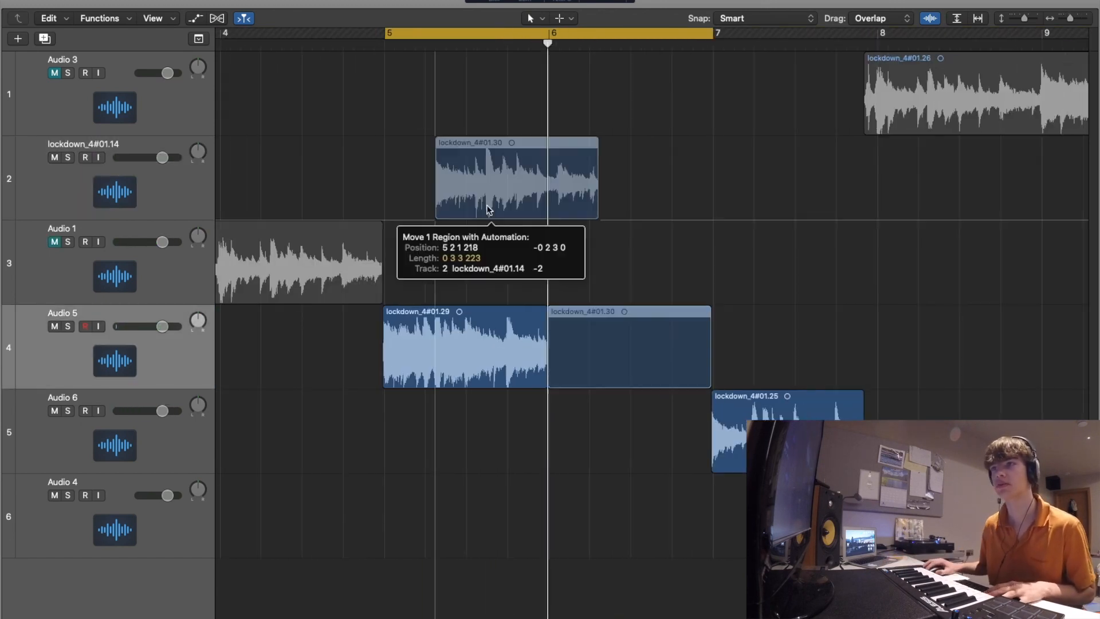
# - Swap the two Audio 5 regions so lockdown_4#01.30 comes first and lockdown_4#01.29 starts at bar 6, and toggle Flex view
pyautogui.moveTo(493, 195); pyautogui.dragTo(503, 307)
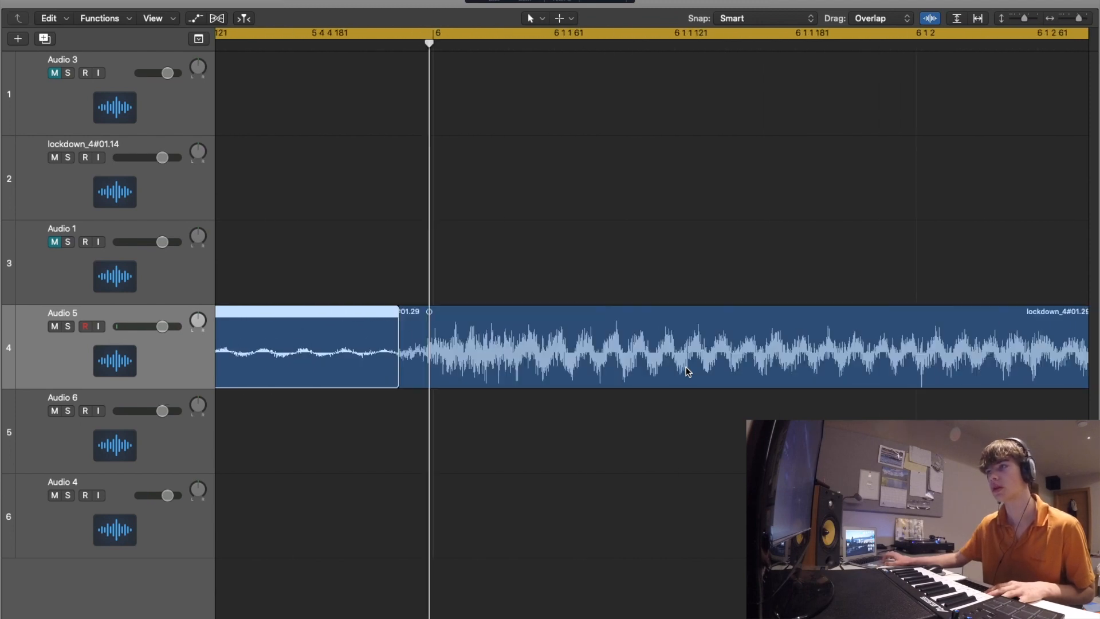
pyautogui.moveTo(573, 367); pyautogui.dragTo(659, 366)
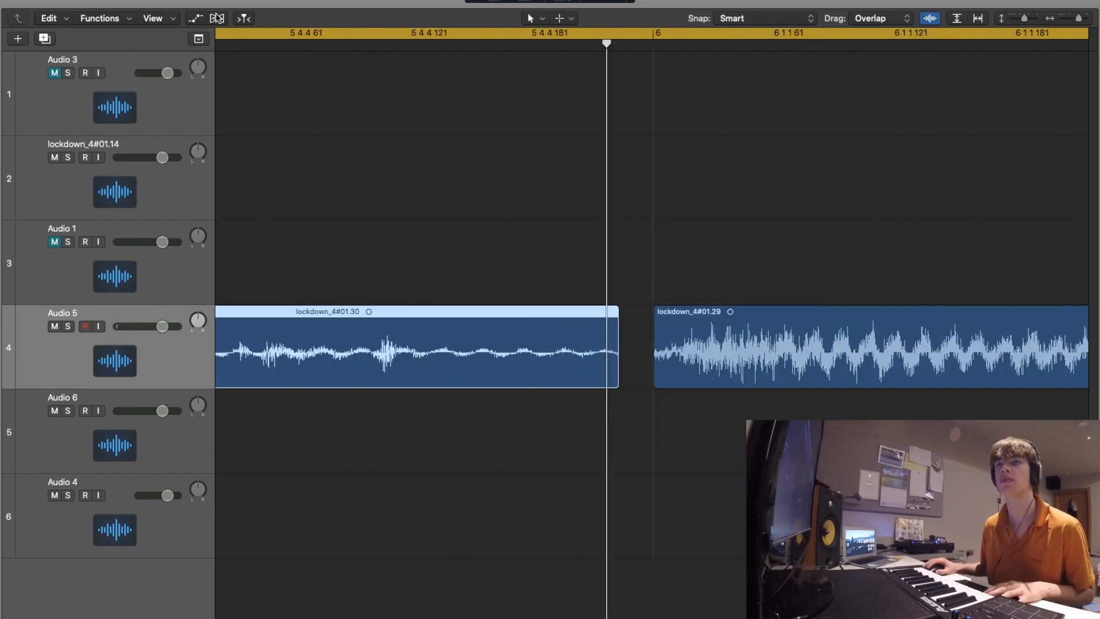
pyautogui.press('super+f')
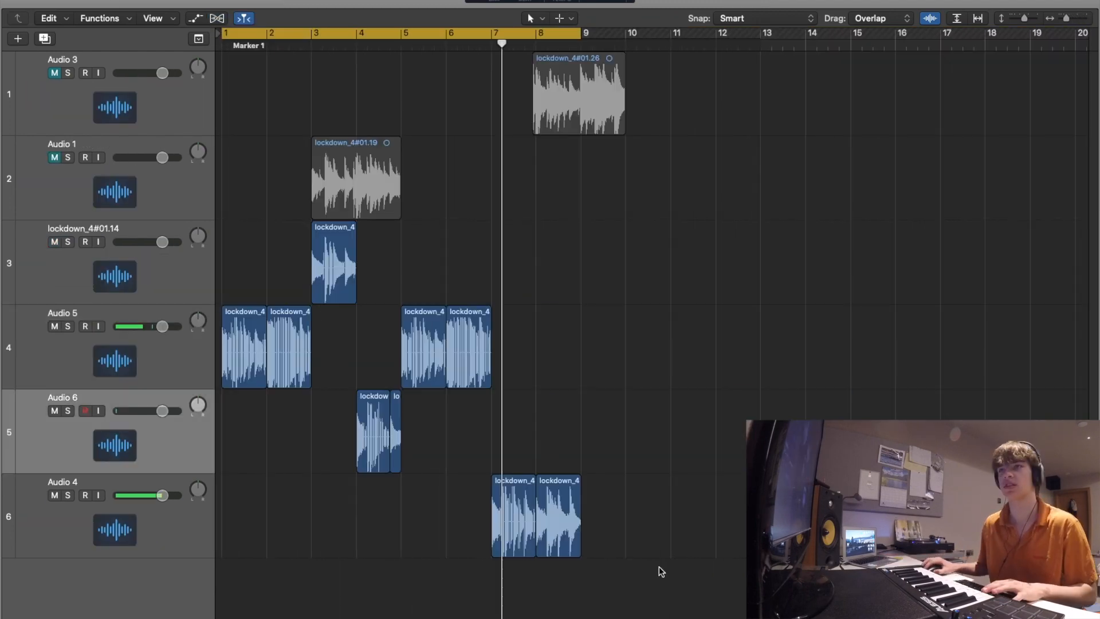
# - Select all regions on the lockdown_4#01.14, Audio 5, Audio 6 and Audio 4 tracks and bounce them in place to a new track
pyautogui.moveTo(651, 527); pyautogui.dragTo(244, 254)
pyautogui.rightClick(332, 263)
pyautogui.click(373, 285)
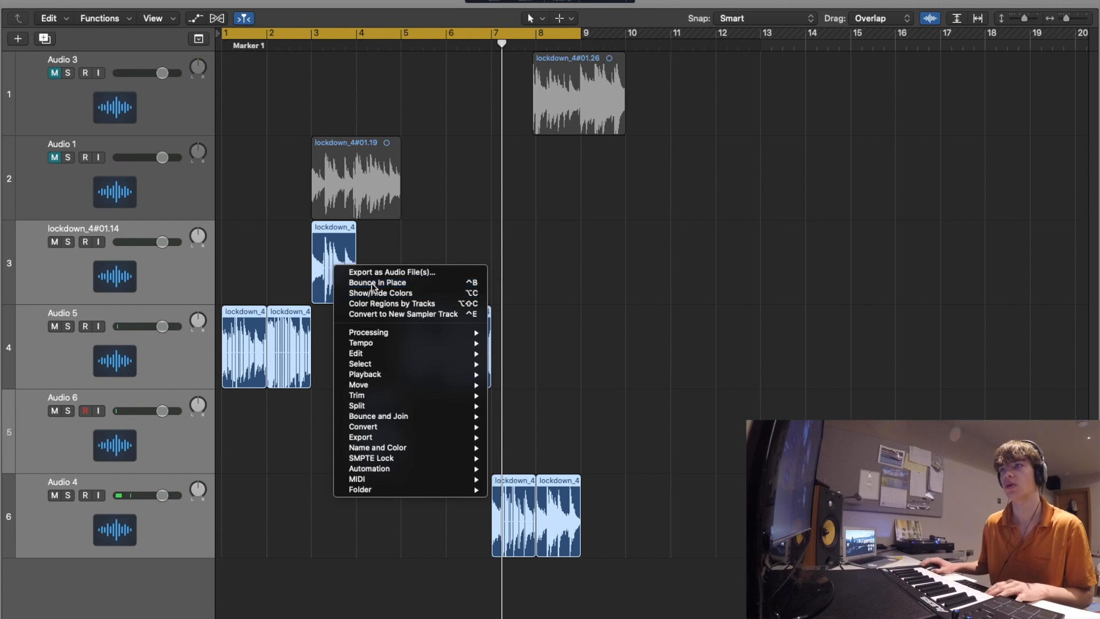
pyautogui.click(650, 205)
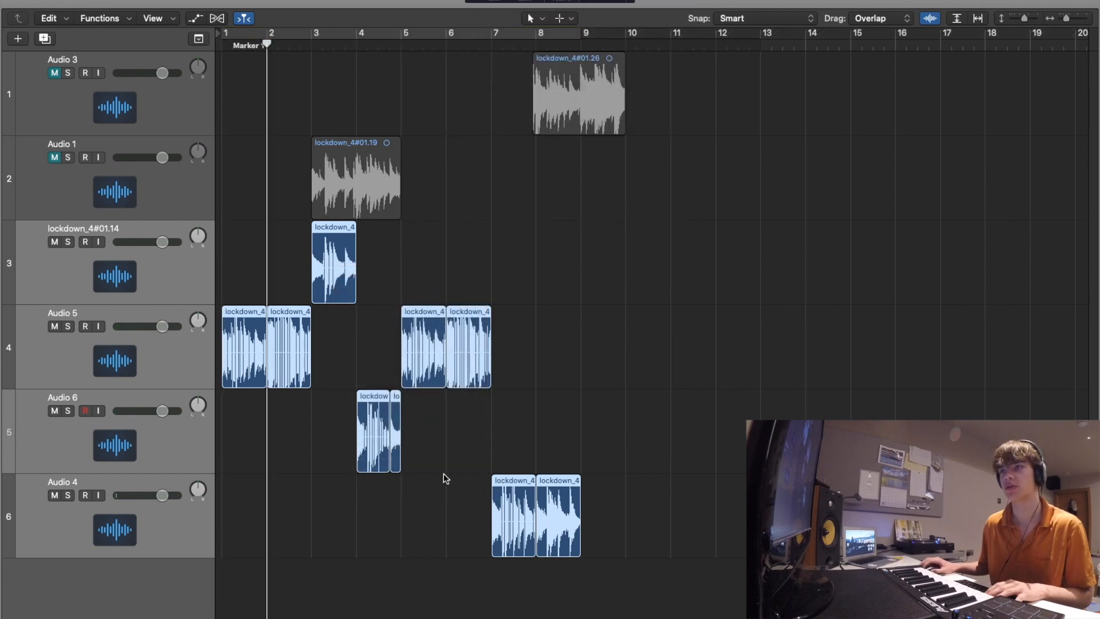
pyautogui.click(573, 602)
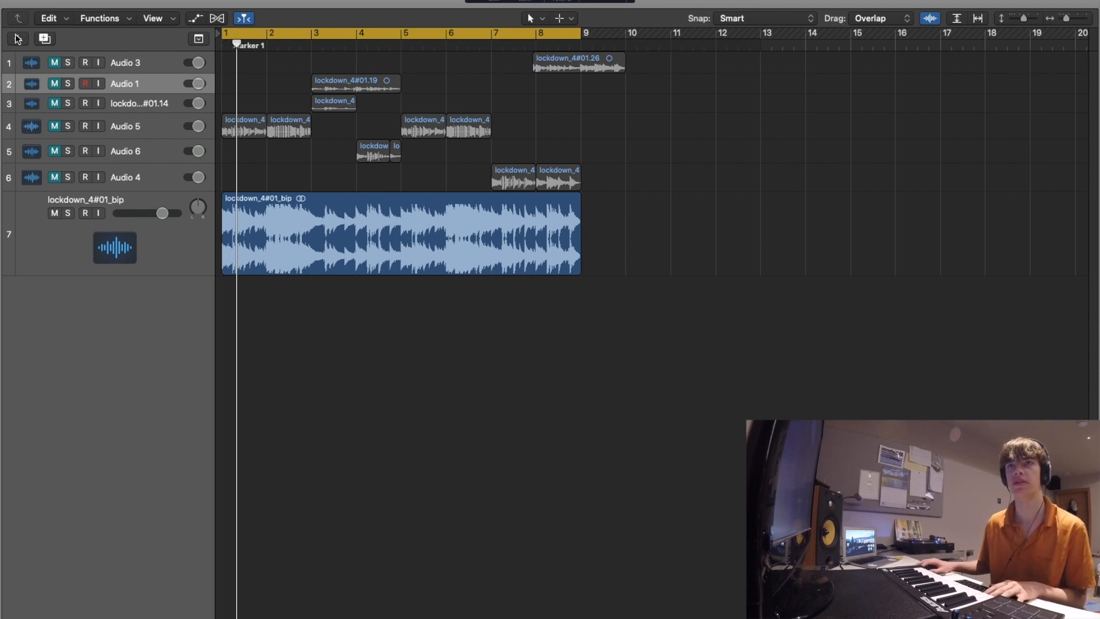
# - Create one software instrument track with Native Instruments Komplete Kontrol as its instrument
pyautogui.press('alt+super+n')
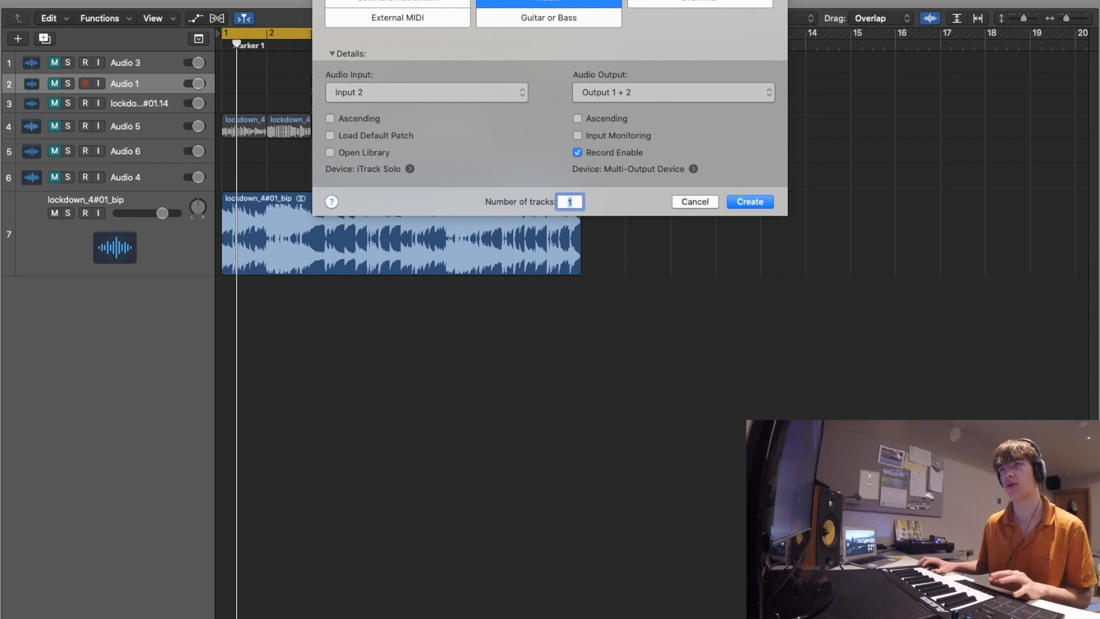
pyautogui.click(427, 3)
pyautogui.click(478, 92)
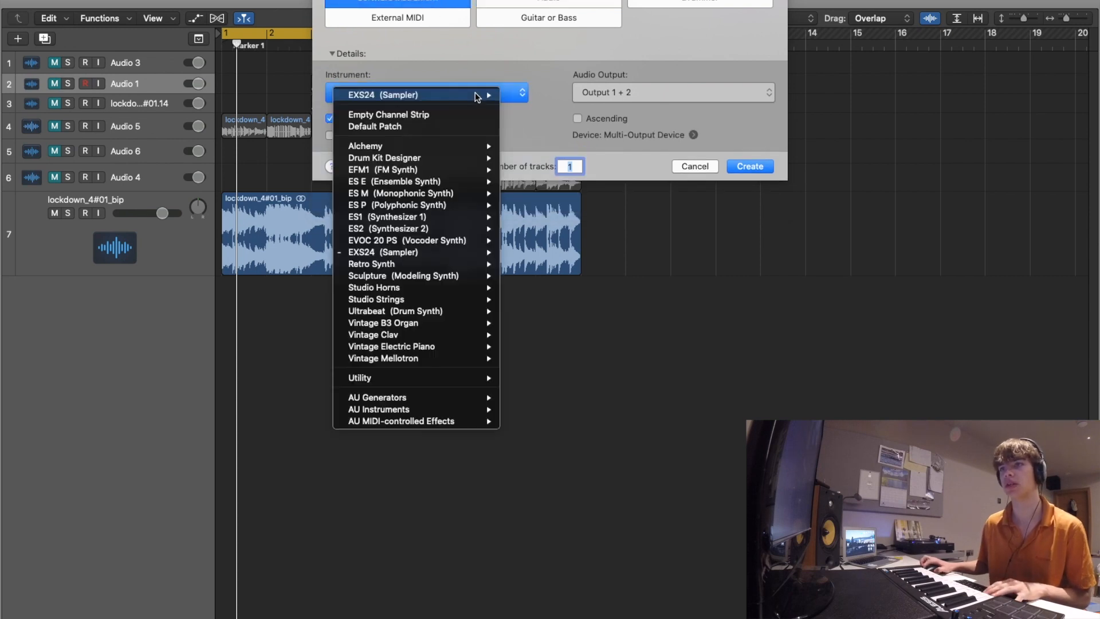
pyautogui.moveTo(447, 409)
pyautogui.moveTo(573, 458)
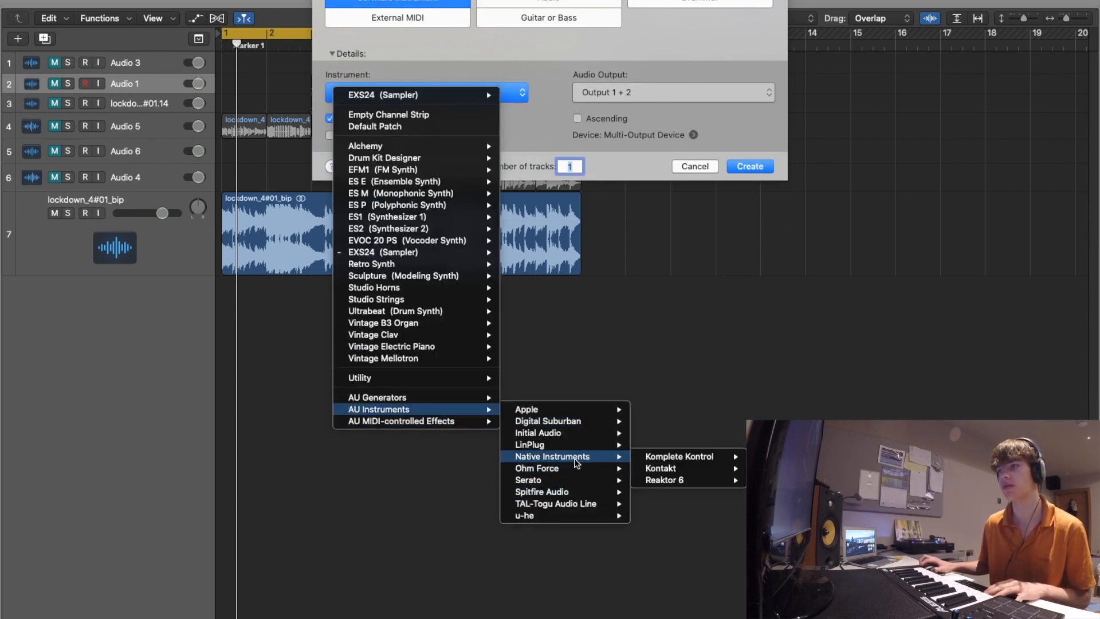
pyautogui.click(679, 456)
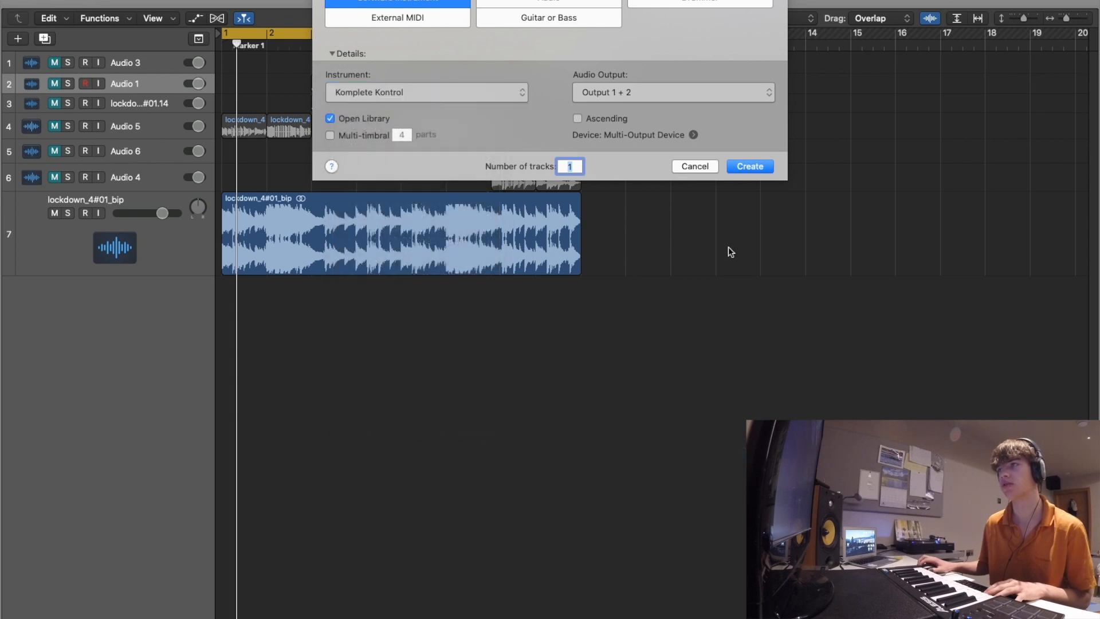
pyautogui.click(750, 166)
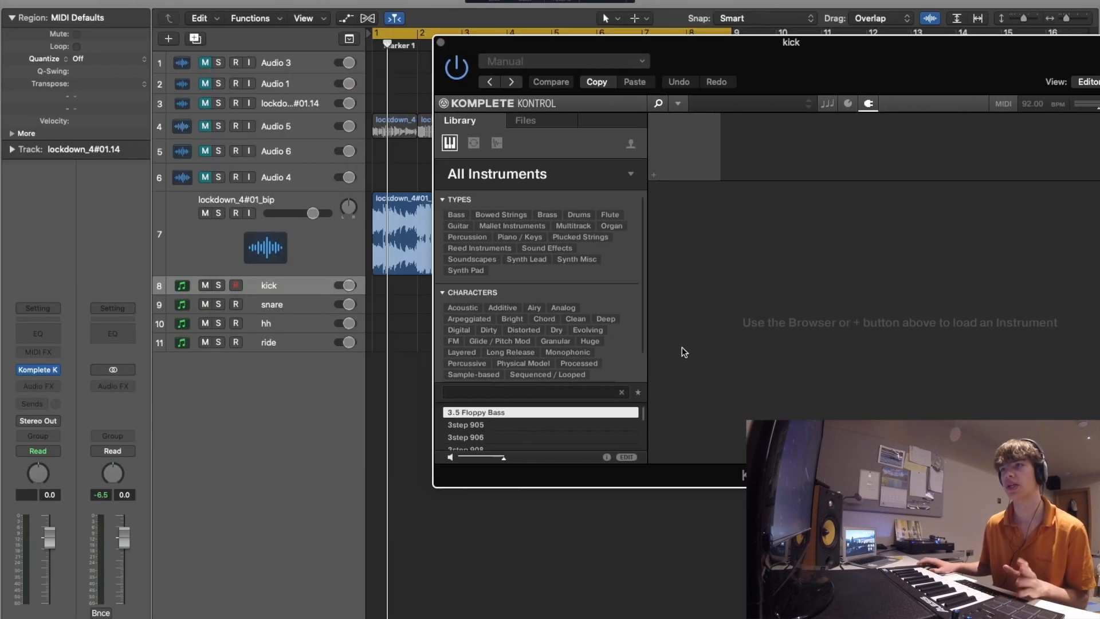
# - Filter the Komplete Kontrol library to Drums one-shots and load Kick Bathsheba 2 on the kick track
pyautogui.scroll(-2, 518, 384)
pyautogui.scroll(2, 587, 228)
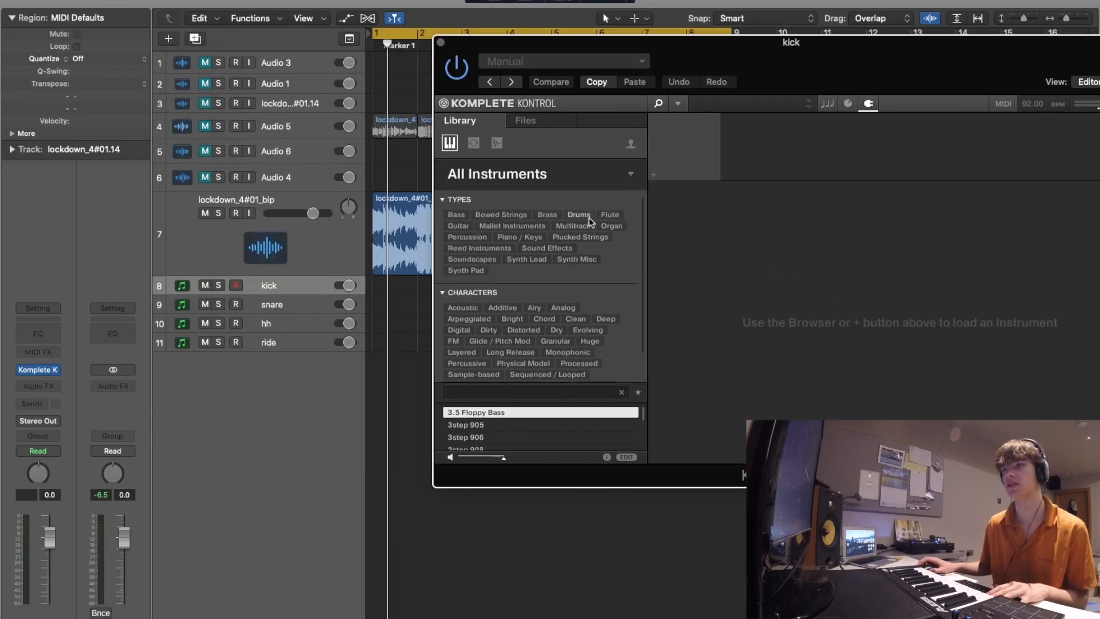
pyautogui.click(588, 216)
pyautogui.scroll(-5, 491, 444)
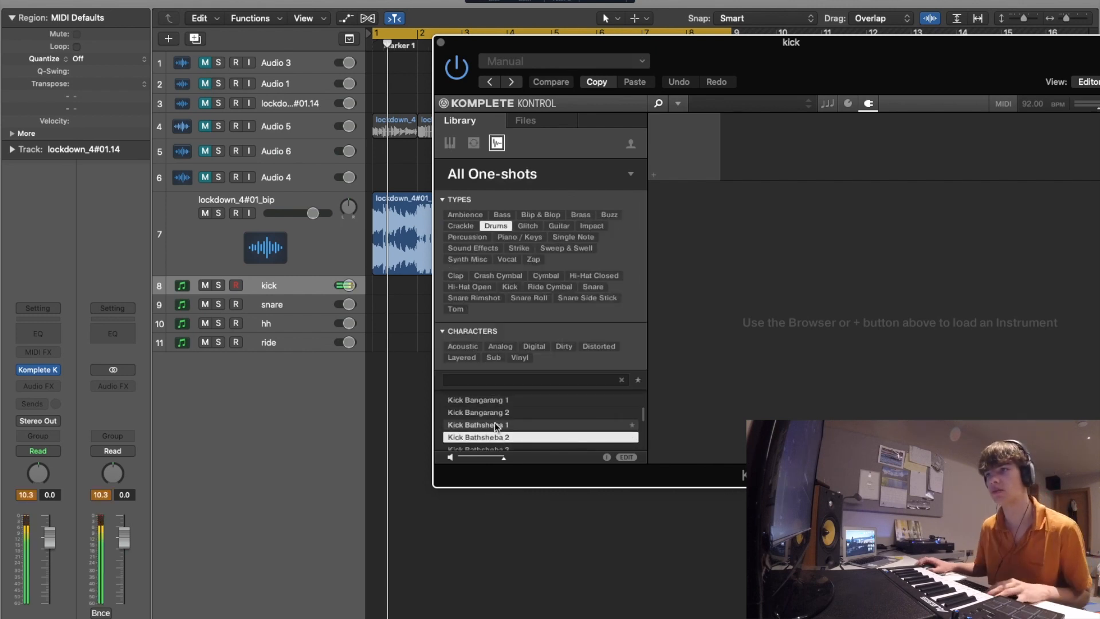
pyautogui.click(494, 424)
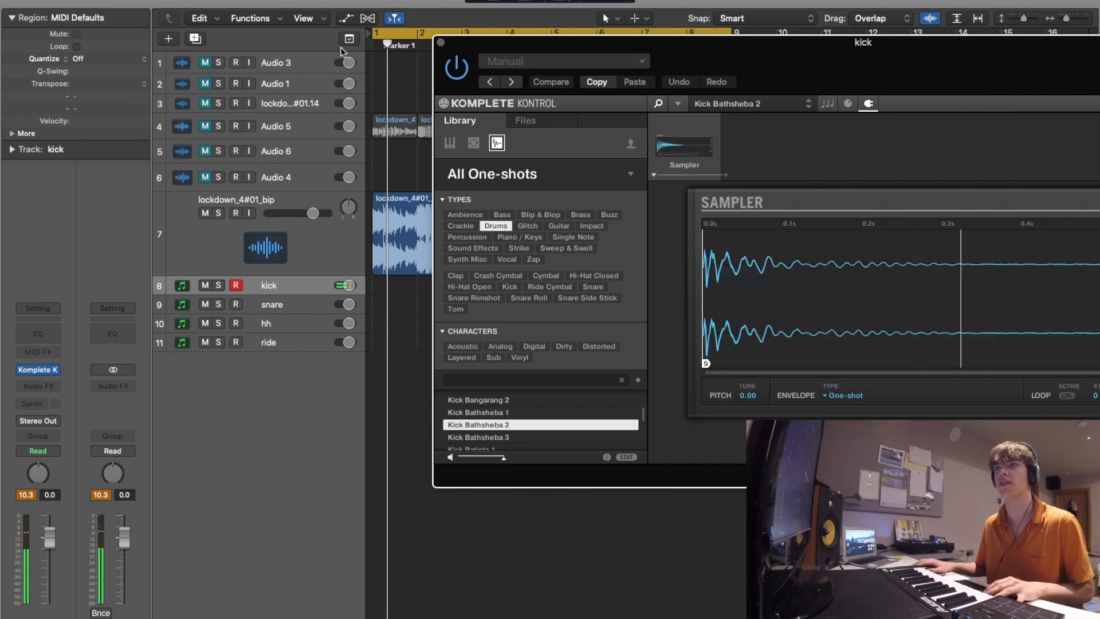
# - Filter the hh track's Komplete Kontrol library to Drums one-shots, load a hi-hat sample, and close the plug-in
pyautogui.click(440, 43)
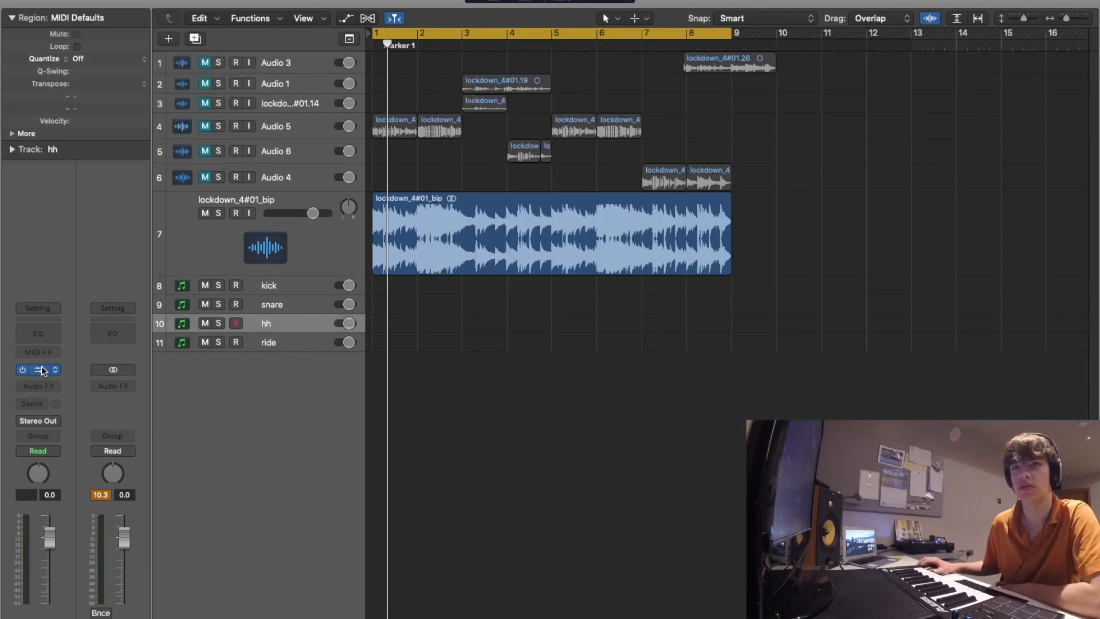
pyautogui.click(40, 370)
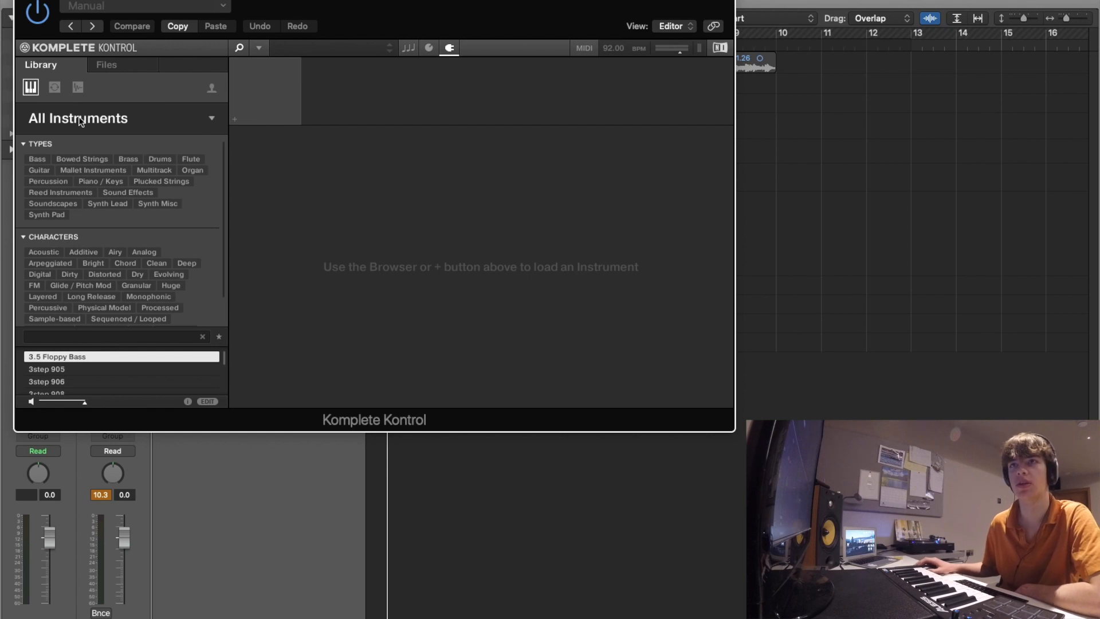
pyautogui.click(78, 88)
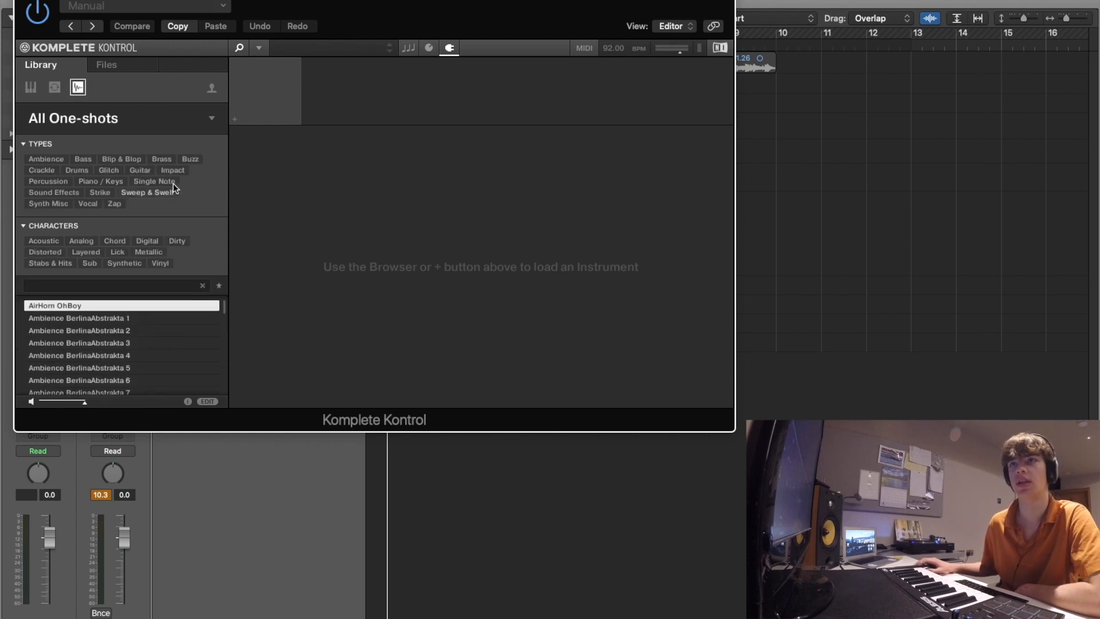
pyautogui.click(77, 171)
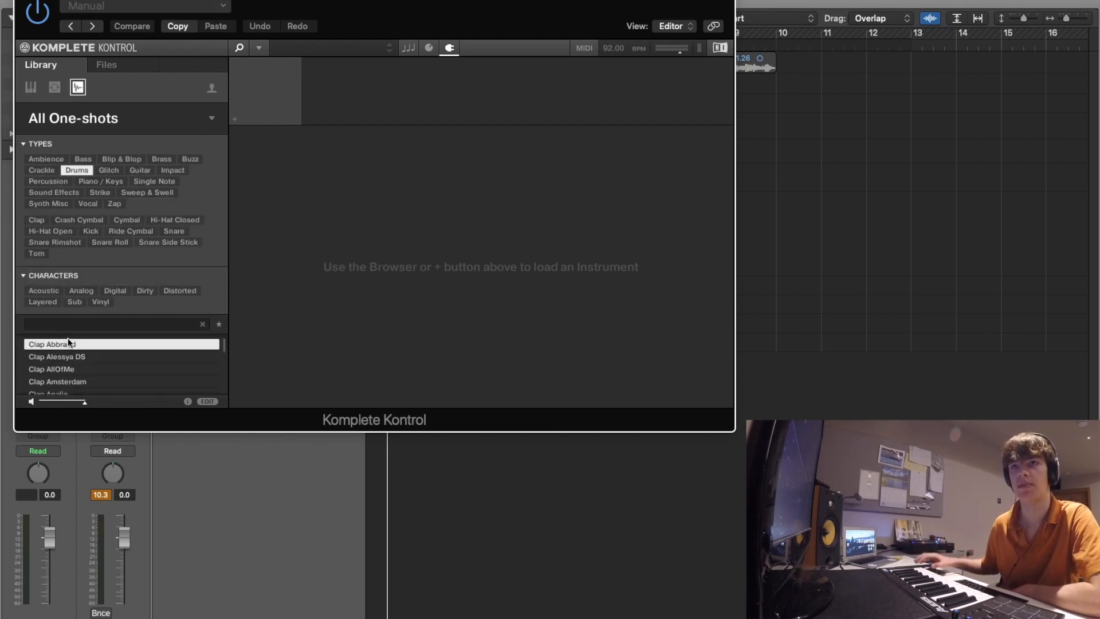
pyautogui.scroll(-10, 73, 390)
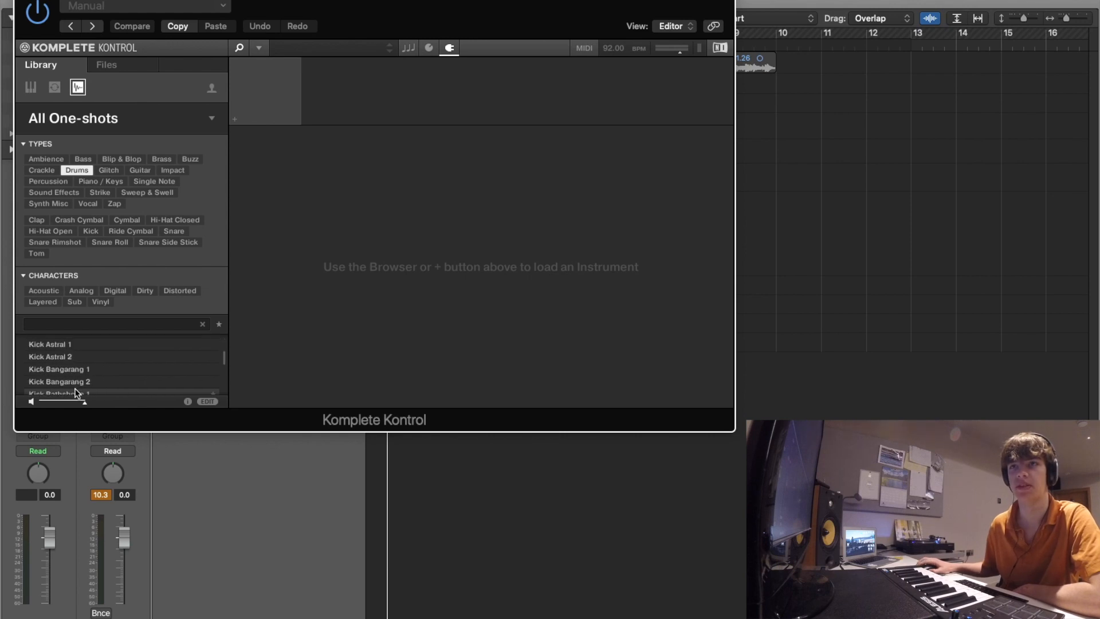
pyautogui.scroll(-10, 76, 392)
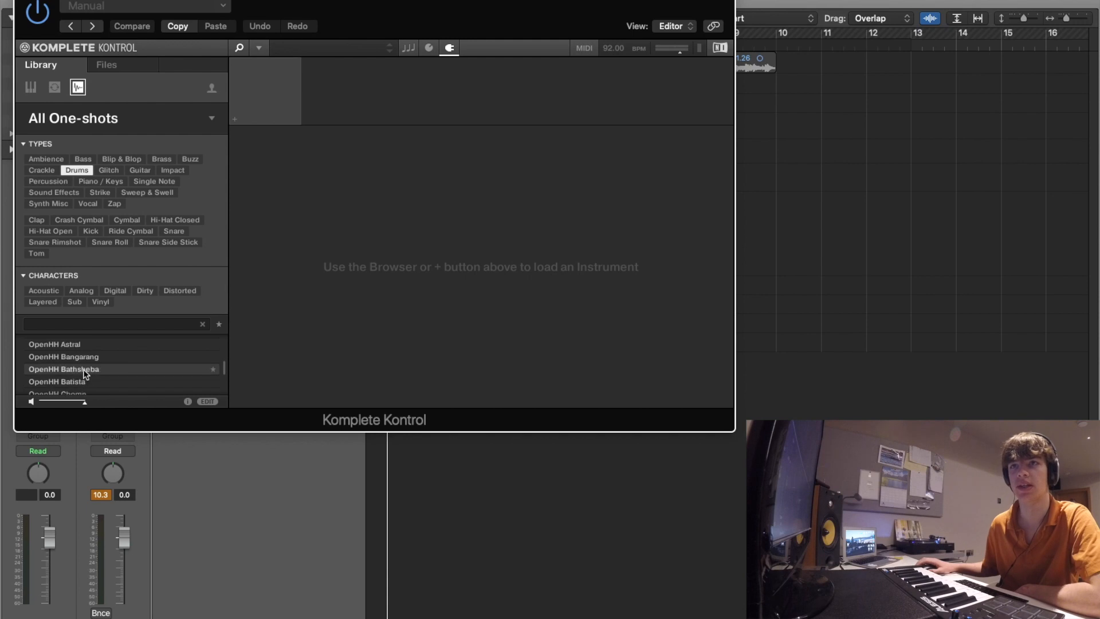
pyautogui.scroll(1, 81, 370)
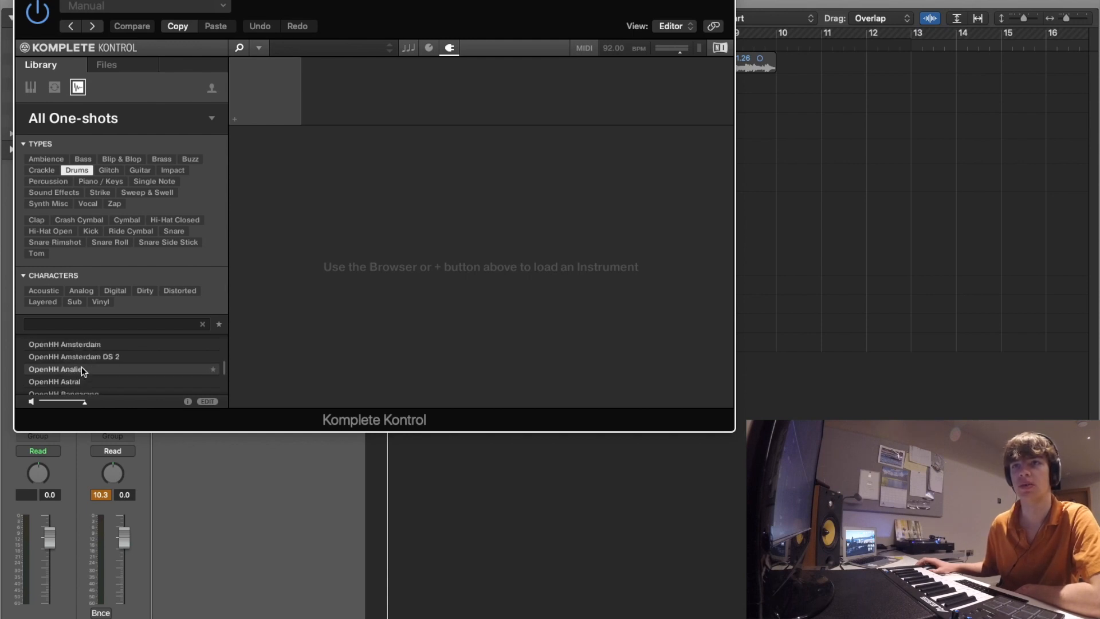
pyautogui.scroll(-3, 85, 356)
pyautogui.click(90, 372)
pyautogui.press('super+w')
# - Select the ride track and open its Komplete Kontrol instrument
pyautogui.click(274, 346)
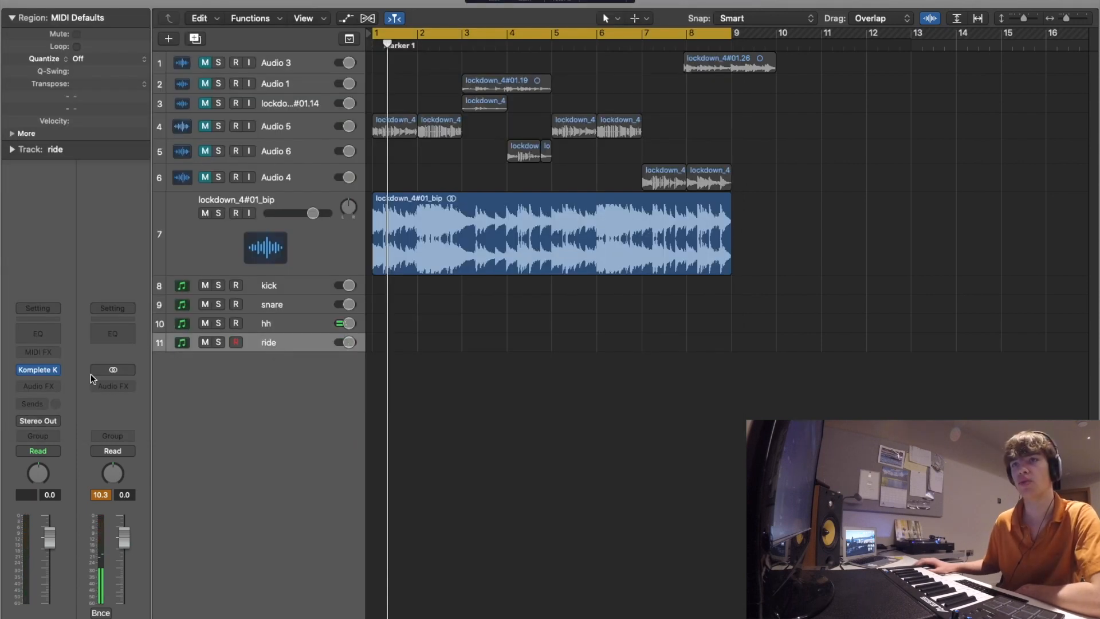
pyautogui.click(39, 386)
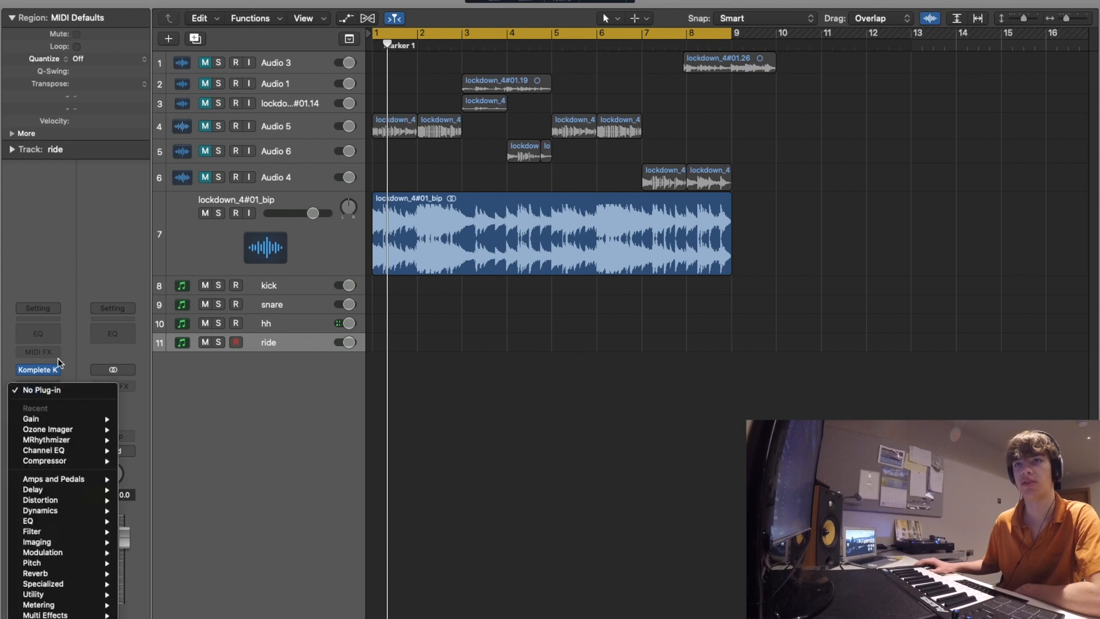
pyautogui.click(59, 369)
pyautogui.click(39, 370)
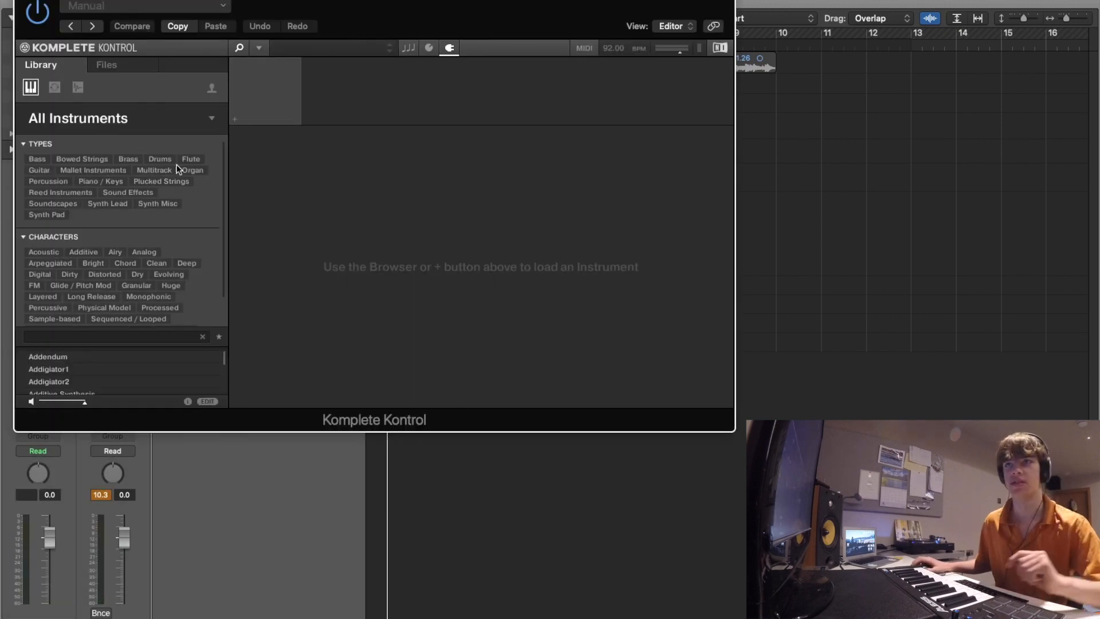
# - Choose the Pencil tool and create a MIDI region in bar 1 of the hh track
pyautogui.press('t')
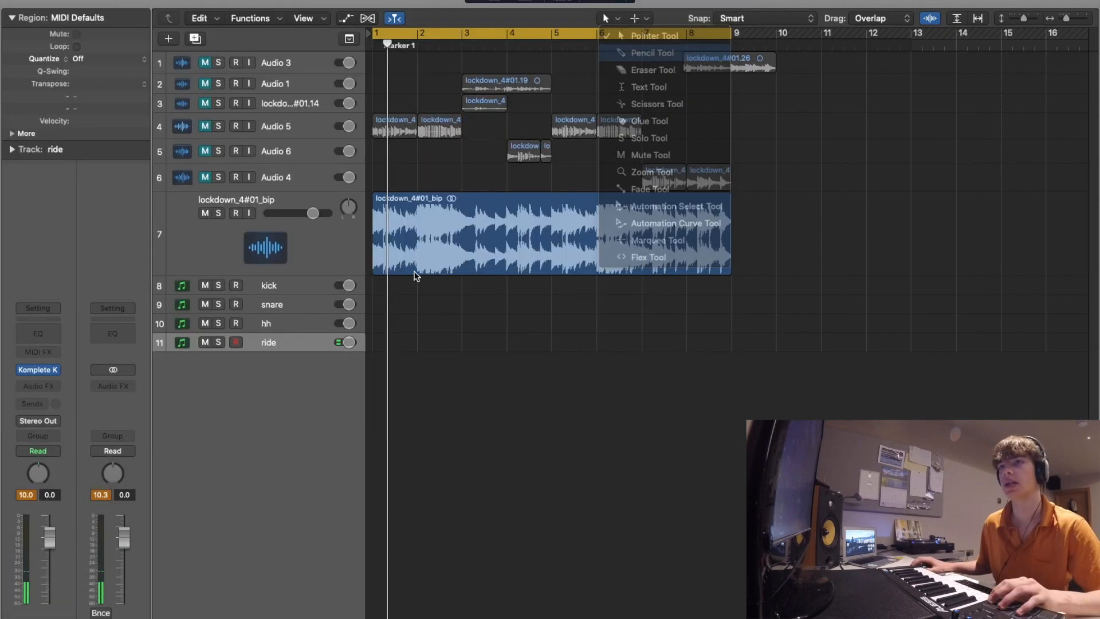
pyautogui.press('p')
pyautogui.click(393, 327)
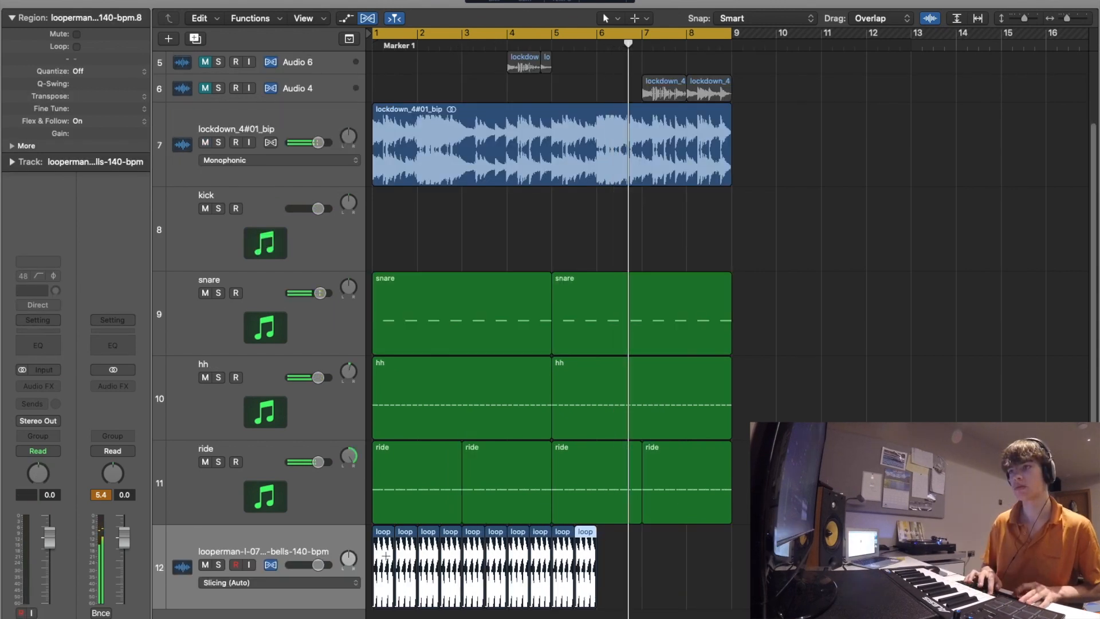
# - Repeat the looperman bells loop region until it reaches bar 9, and adjust the bells track's pan and volume
pyautogui.press('super+r')
pyautogui.press('super+r')
pyautogui.press('super+r')
pyautogui.press('super+r')
pyautogui.press('super+r')
pyautogui.press('super+r')
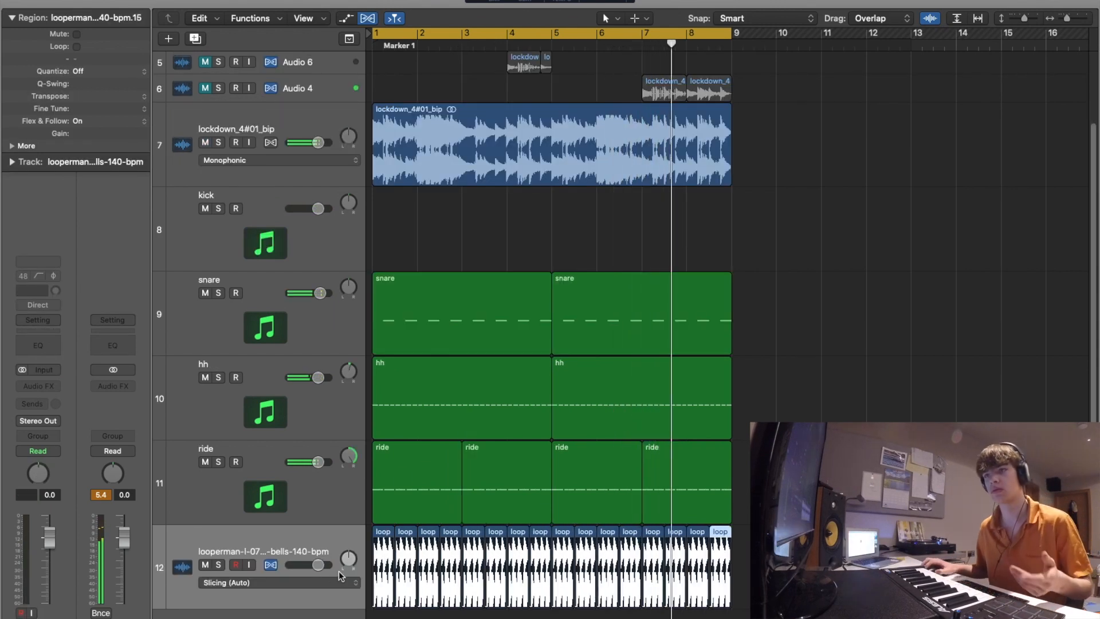
pyautogui.moveTo(348, 559); pyautogui.dragTo(309, 570)
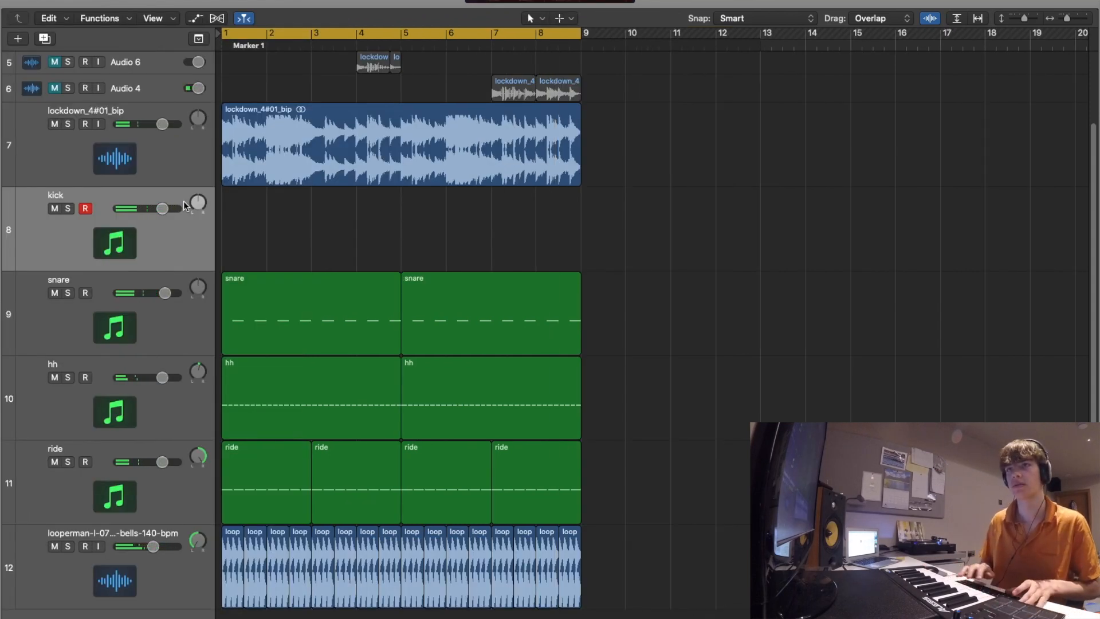
# - Record a kick pattern on the kick track and enlarge the Piano Roll to work on its notes
pyautogui.press('r')
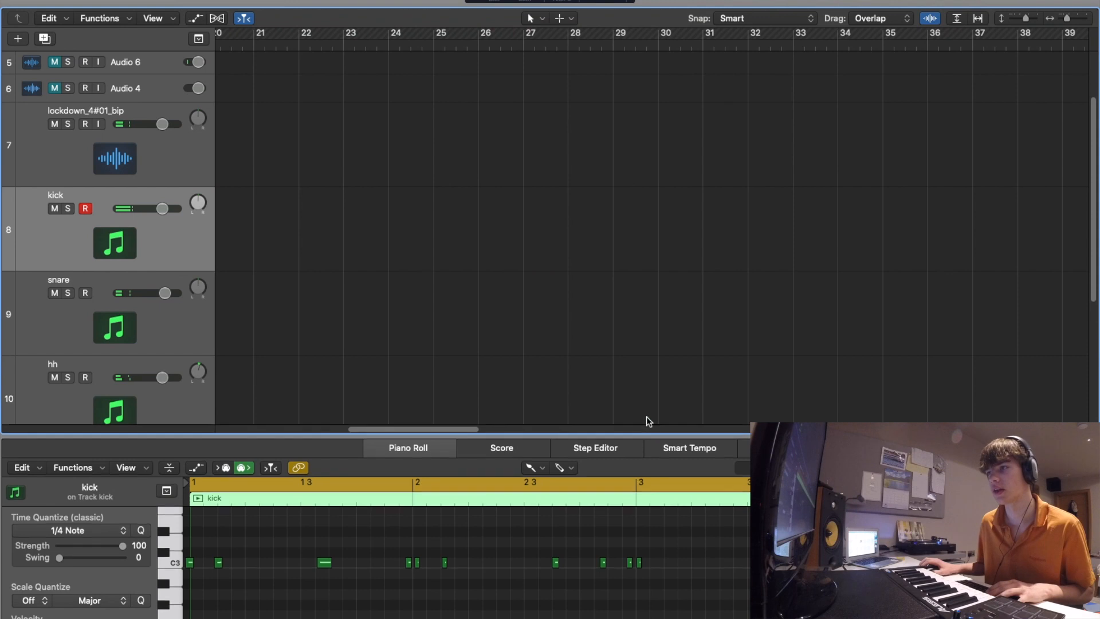
pyautogui.moveTo(646, 432); pyautogui.dragTo(646, 200)
pyautogui.click(530, 232)
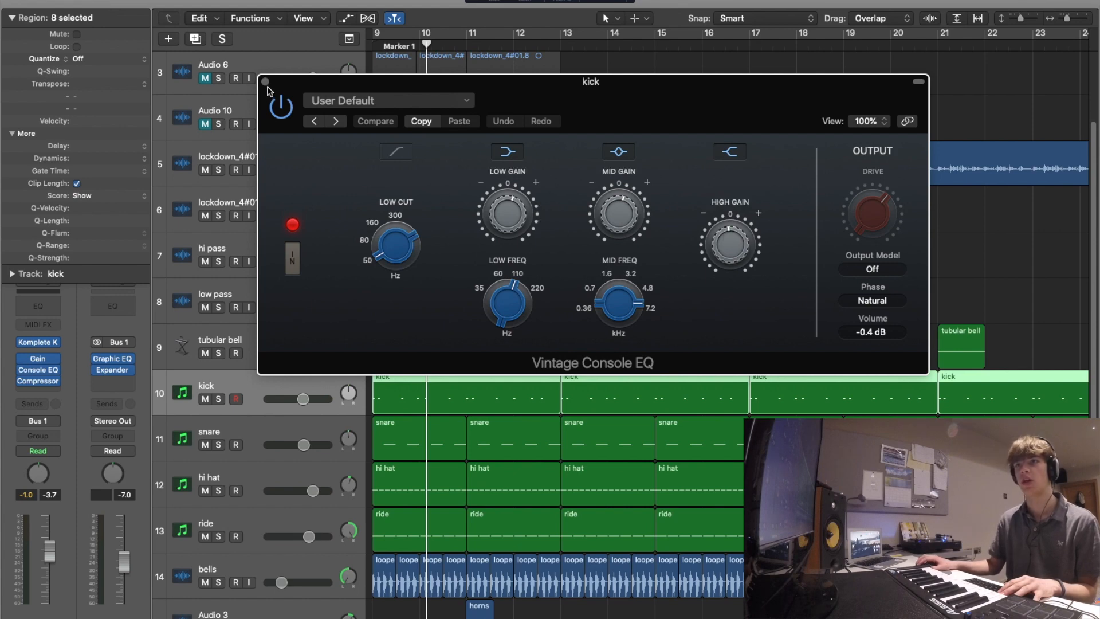
# - Close the kick's Vintage Console EQ and listen to the kick track in solo, leaving its solo off at the end
pyautogui.press('super+w')
pyautogui.click(219, 400)
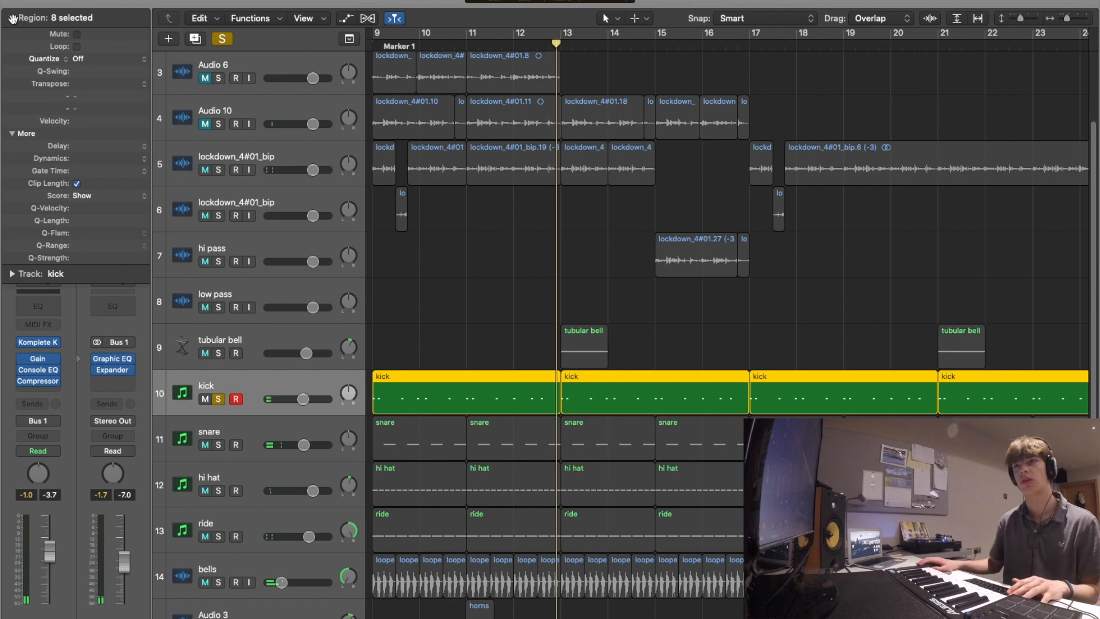
pyautogui.click(13, 19)
pyautogui.click(219, 399)
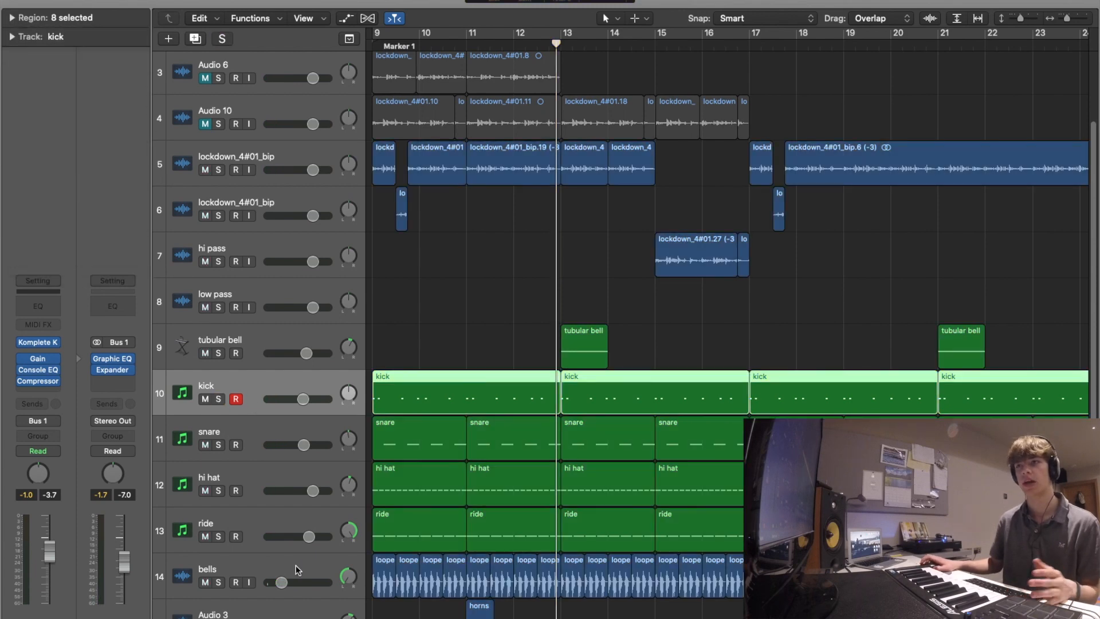
# - Solo both lockdown_4#01_bip tracks and play them from bar 9
pyautogui.scroll(3, 397, 310)
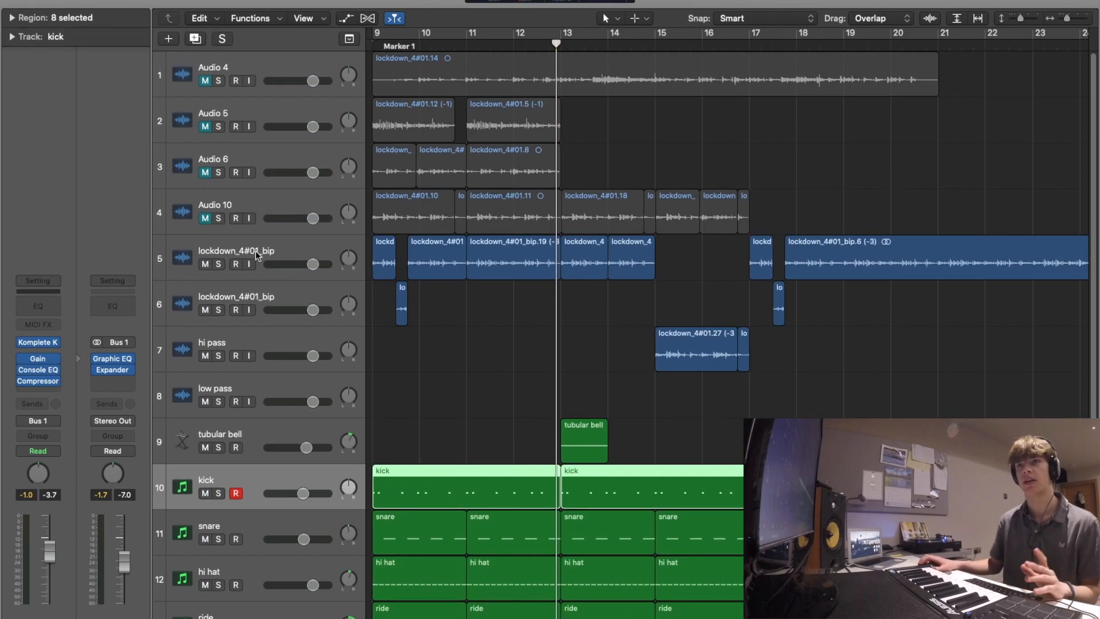
pyautogui.click(219, 265)
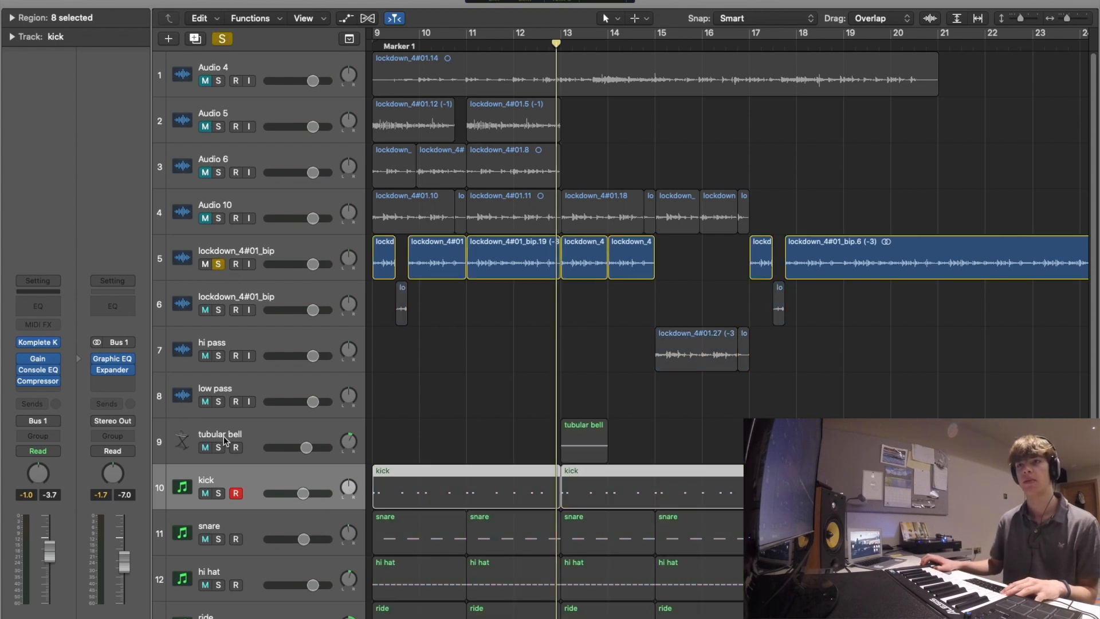
pyautogui.click(219, 310)
pyautogui.click(375, 50)
pyautogui.press('space')
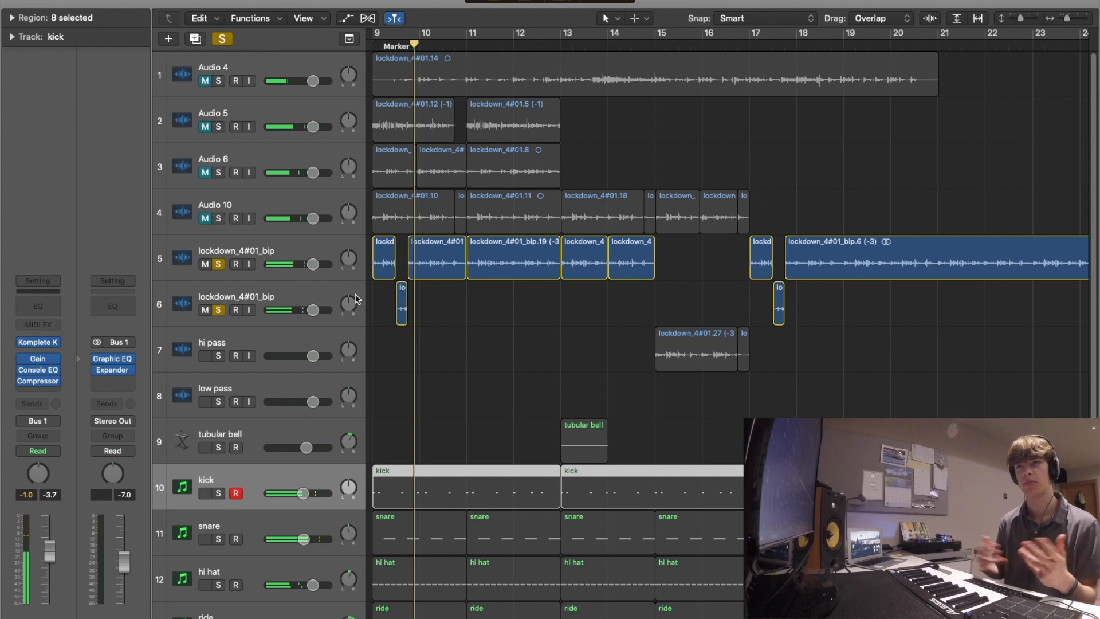
# - Listen to the first lockdown_4#01_bip track's regions with their transposition removed, and set Transpose back to -3
pyautogui.click(302, 256)
pyautogui.click(13, 18)
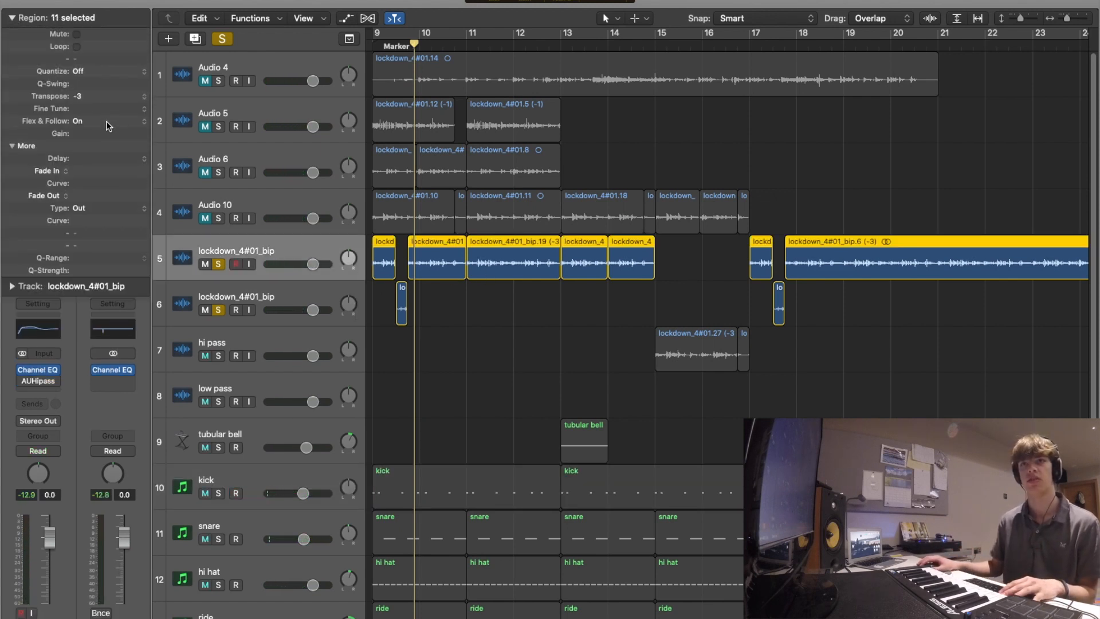
pyautogui.moveTo(101, 95); pyautogui.dragTo(100, 87)
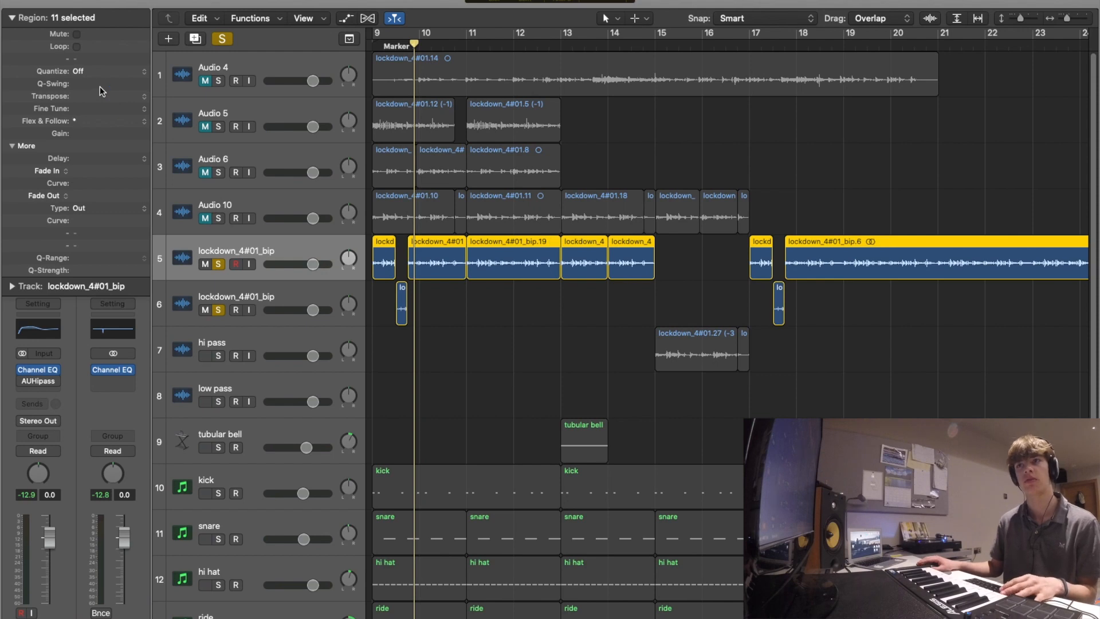
pyautogui.press('space')
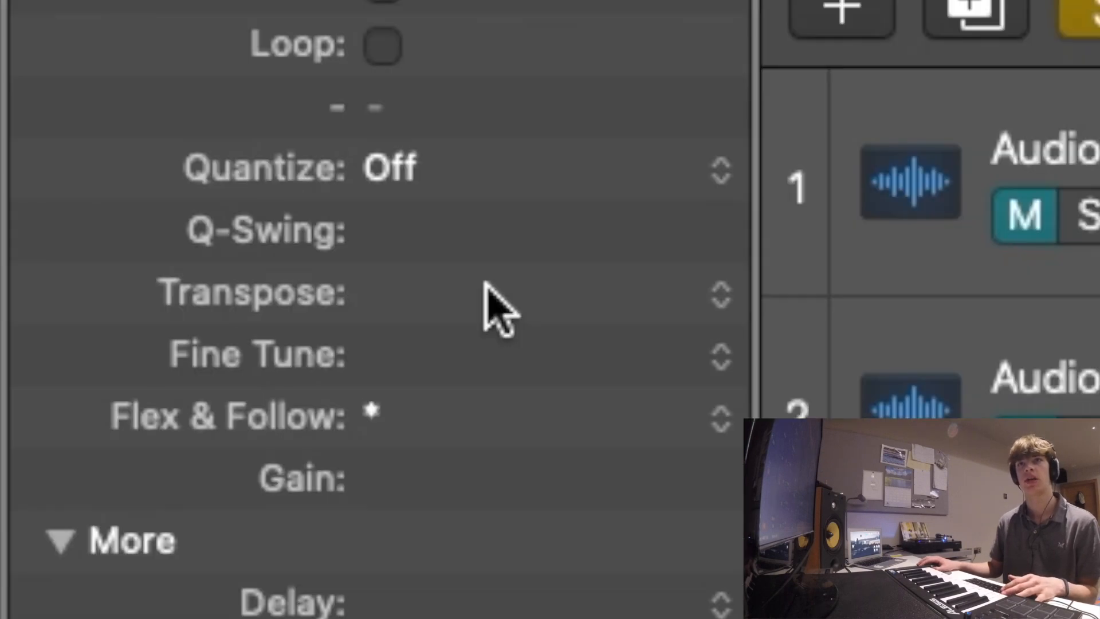
pyautogui.moveTo(98, 94); pyautogui.dragTo(99, 101)
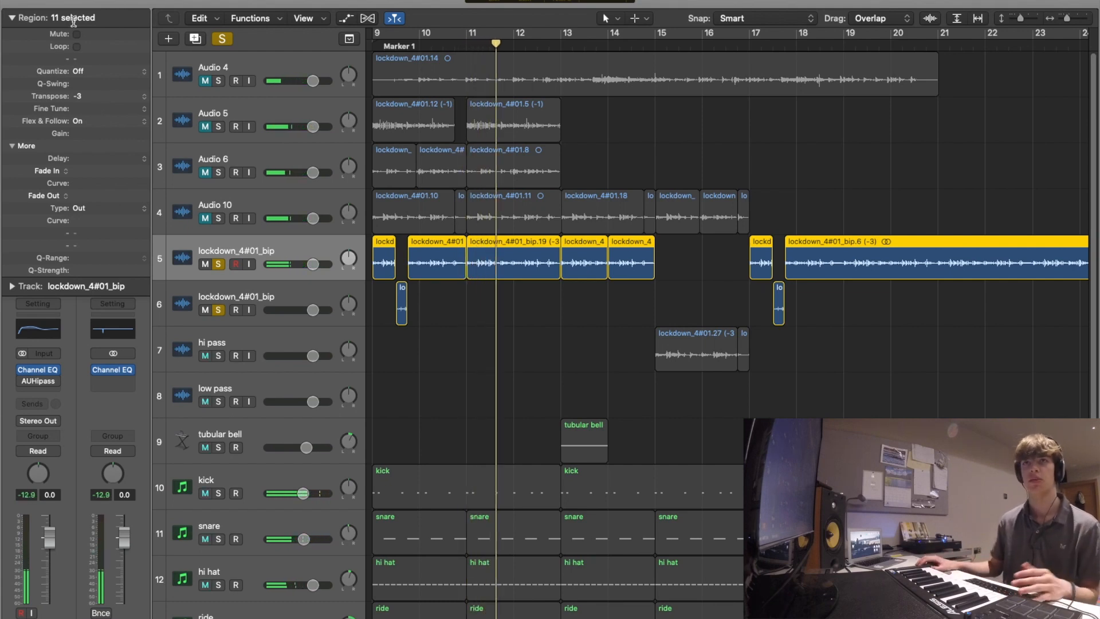
# - Hide the inspector, clear the solo on the lockdown_4#01_bip tracks, and play the full arrangement from bar 15
pyautogui.press('i')
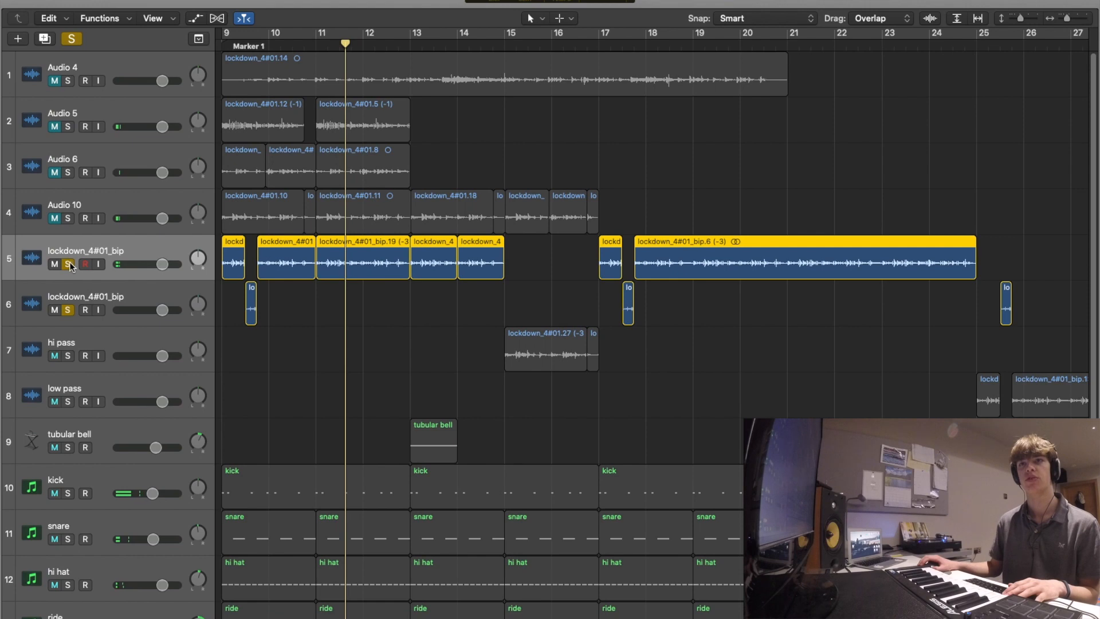
pyautogui.click(68, 263)
pyautogui.press('space')
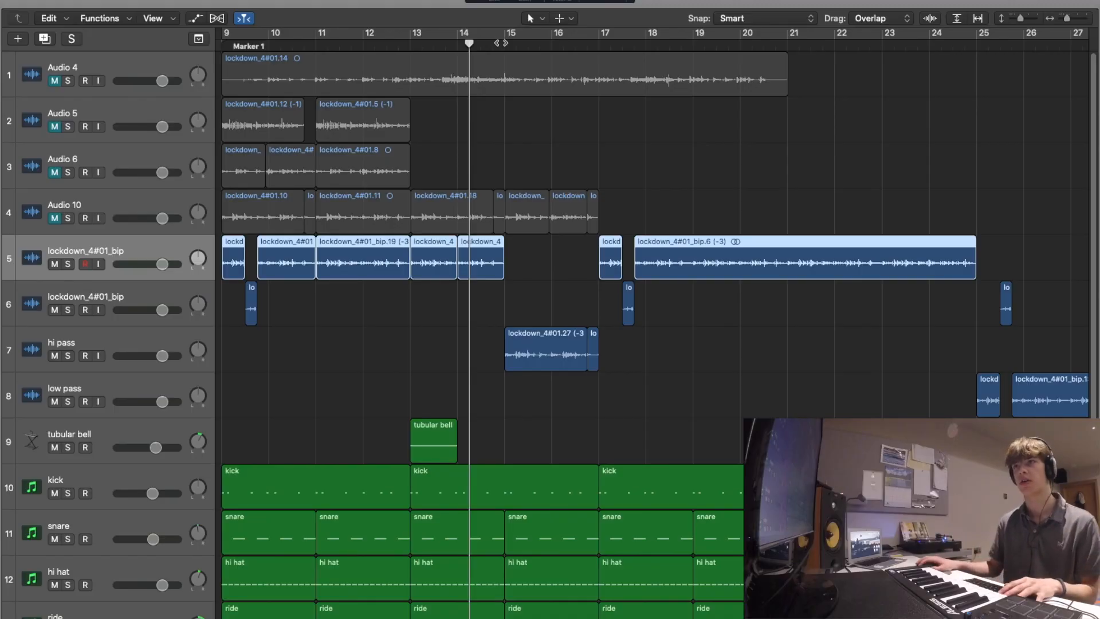
pyautogui.click(504, 46)
pyautogui.press('space')
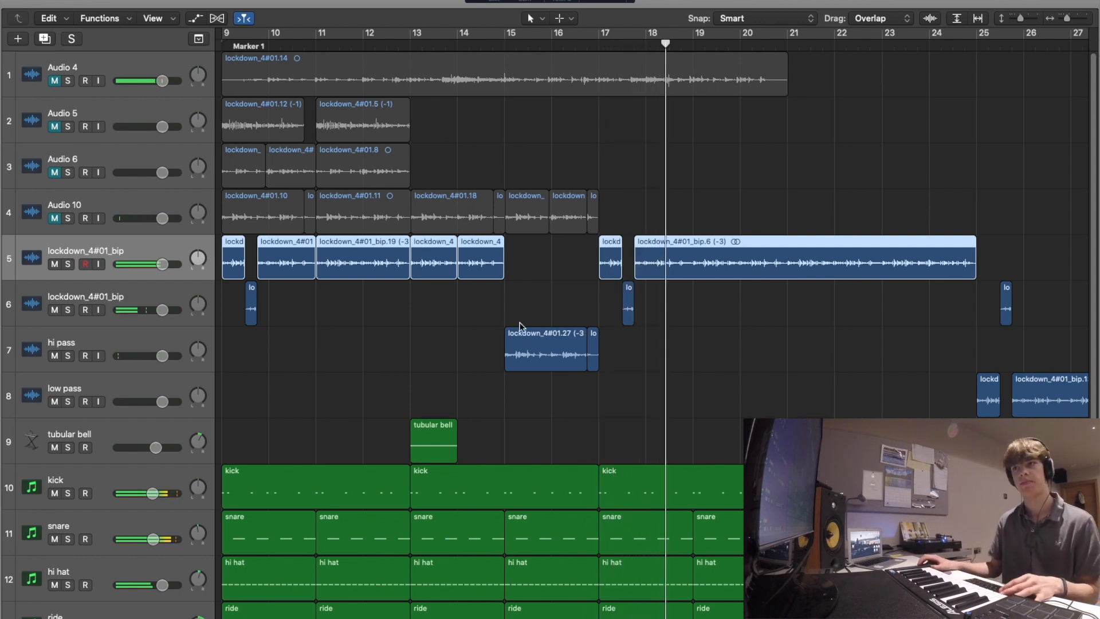
# - Solo the first lockdown_4#01_bip track and play it from bar 18
pyautogui.scroll(-2, 324, 257)
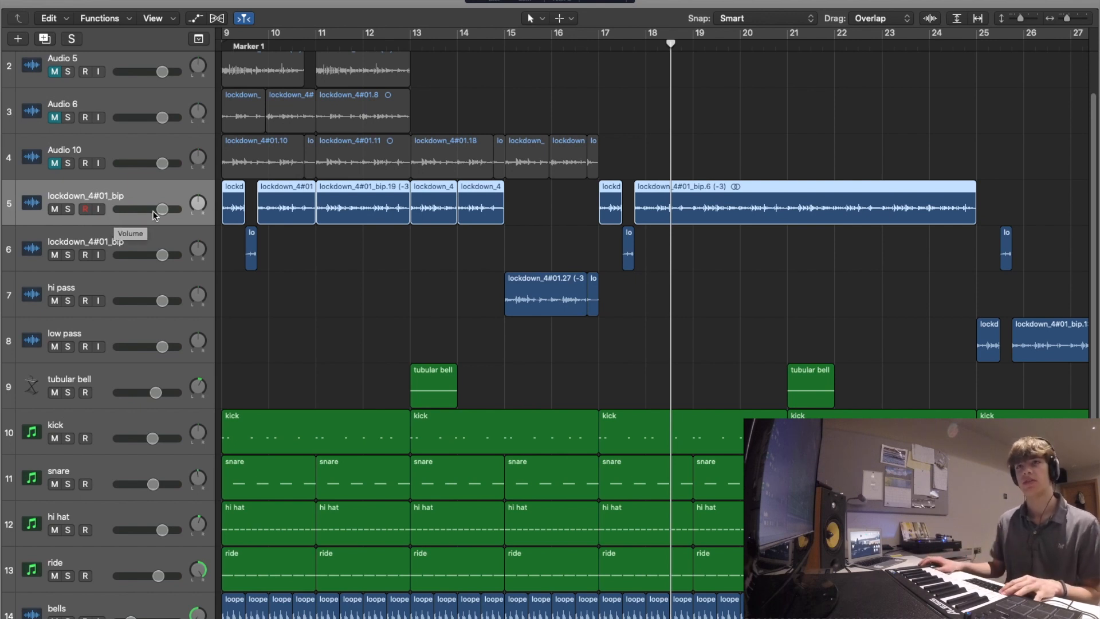
pyautogui.click(68, 210)
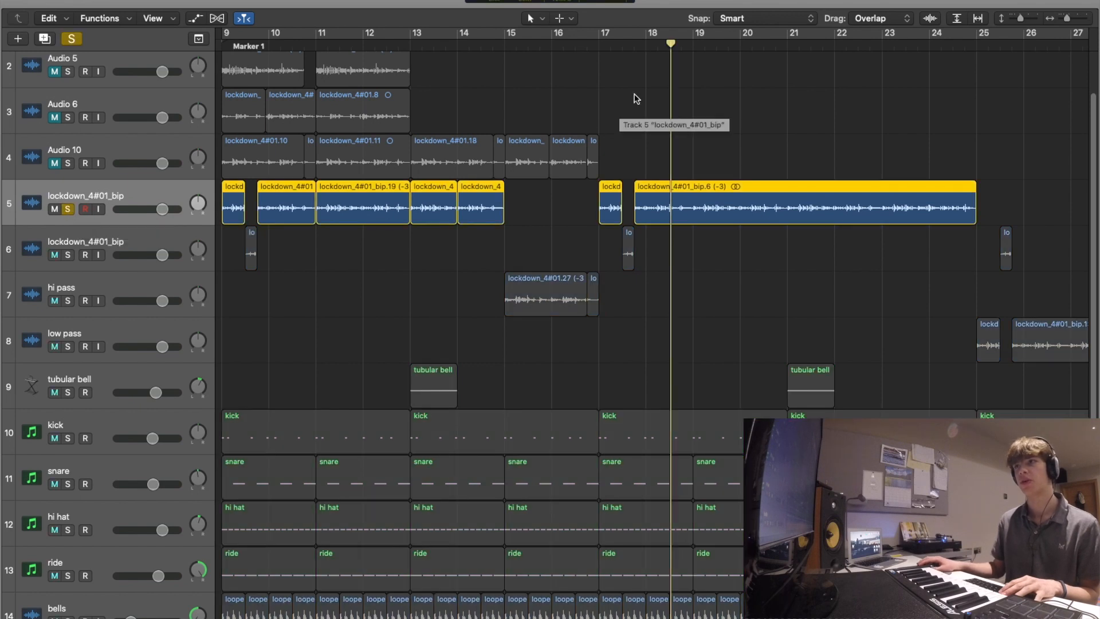
pyautogui.click(646, 45)
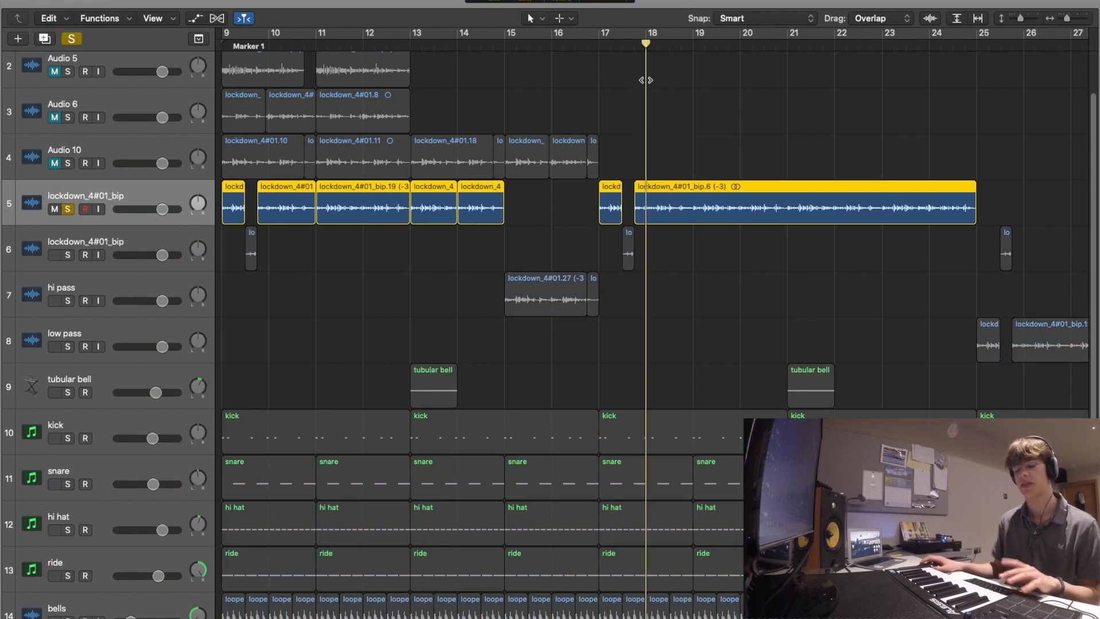
pyautogui.press('space')
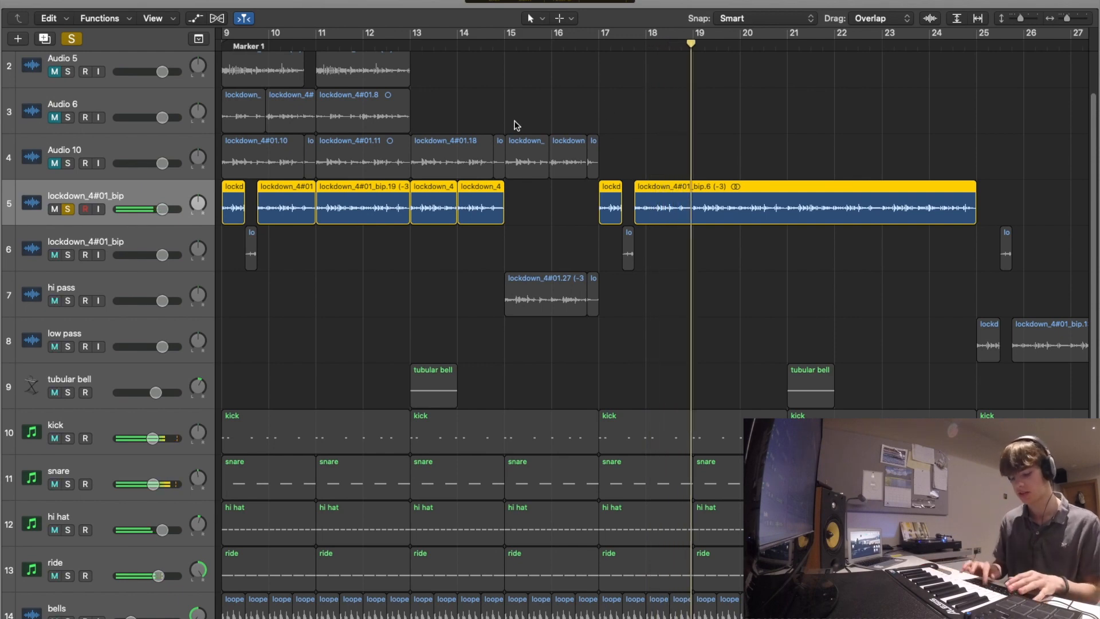
# - Insert iZotope's Ozone Imager as an audio effect on the first lockdown_4#01_bip track
pyautogui.press('i')
pyautogui.click(40, 387)
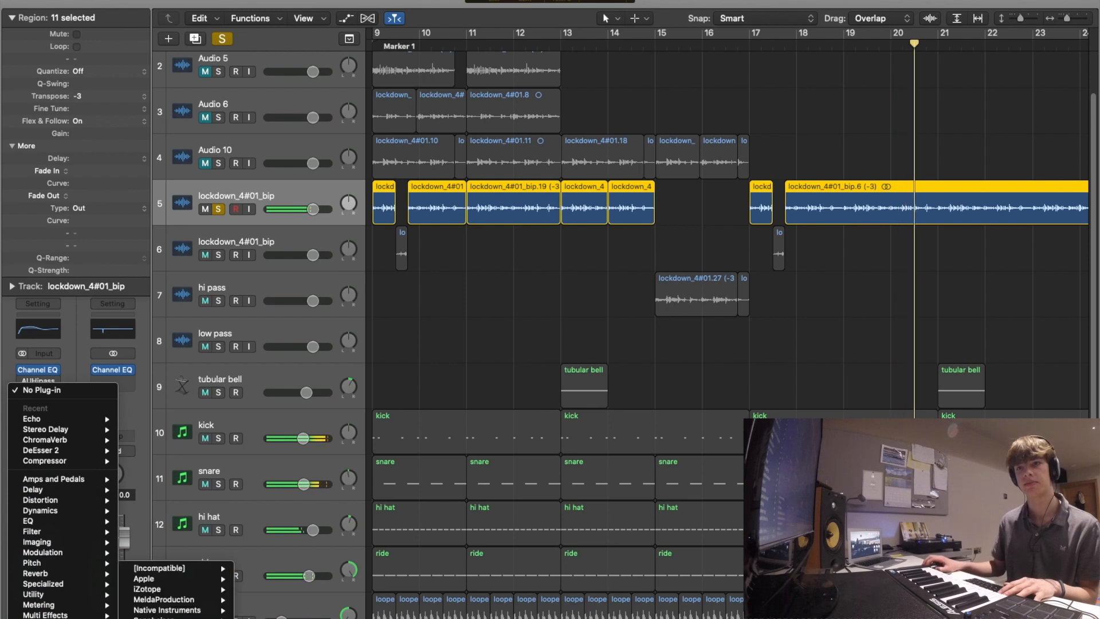
pyautogui.moveTo(155, 589)
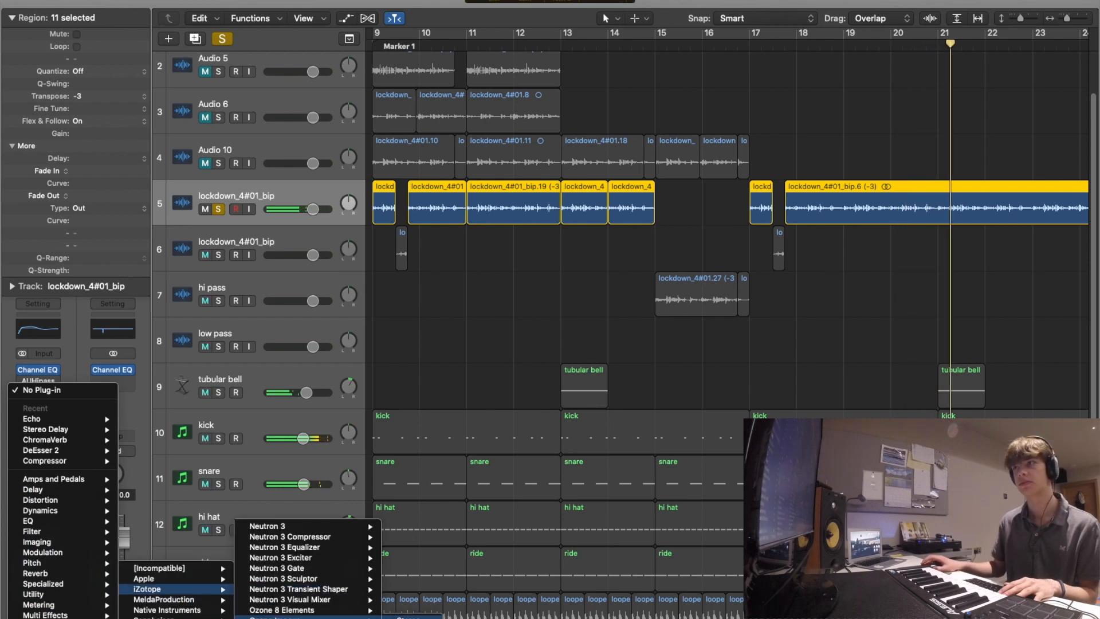
pyautogui.click(410, 617)
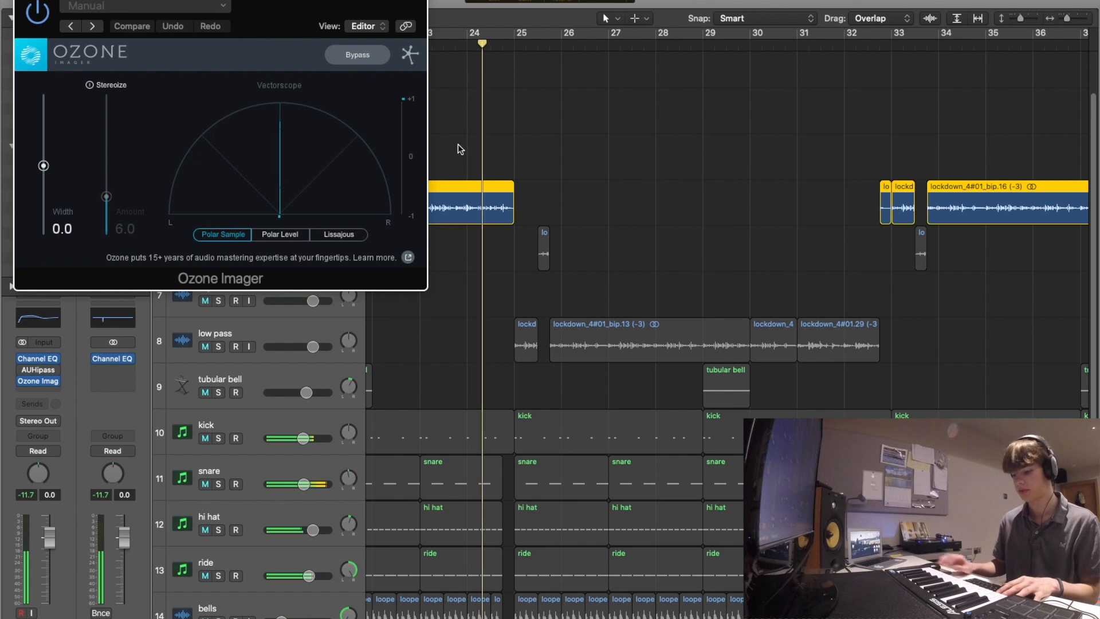
# - Set the cycle range to bars 17–25 and solo the second lockdown_4#01_bip track along with the first
pyautogui.press('space')
pyautogui.press('space')
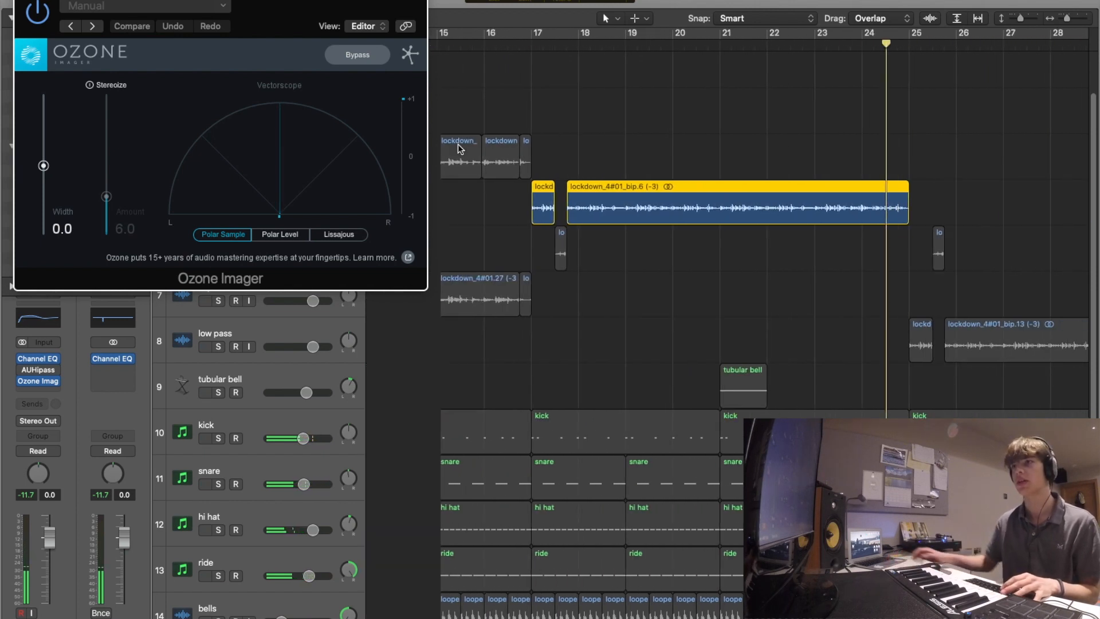
pyautogui.moveTo(536, 36); pyautogui.dragTo(911, 49)
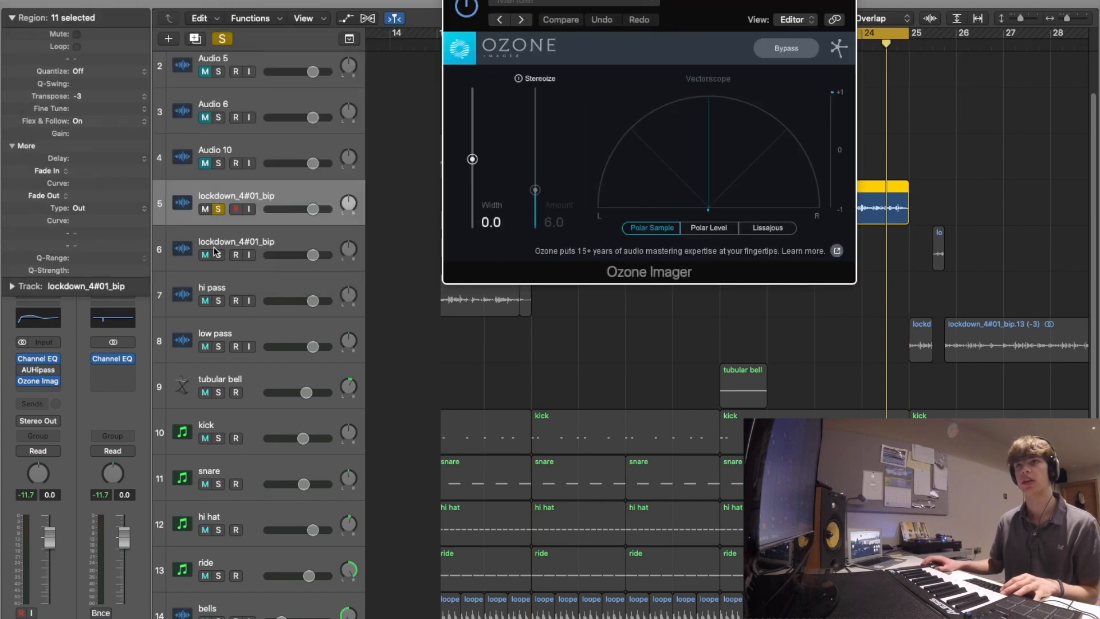
pyautogui.click(216, 253)
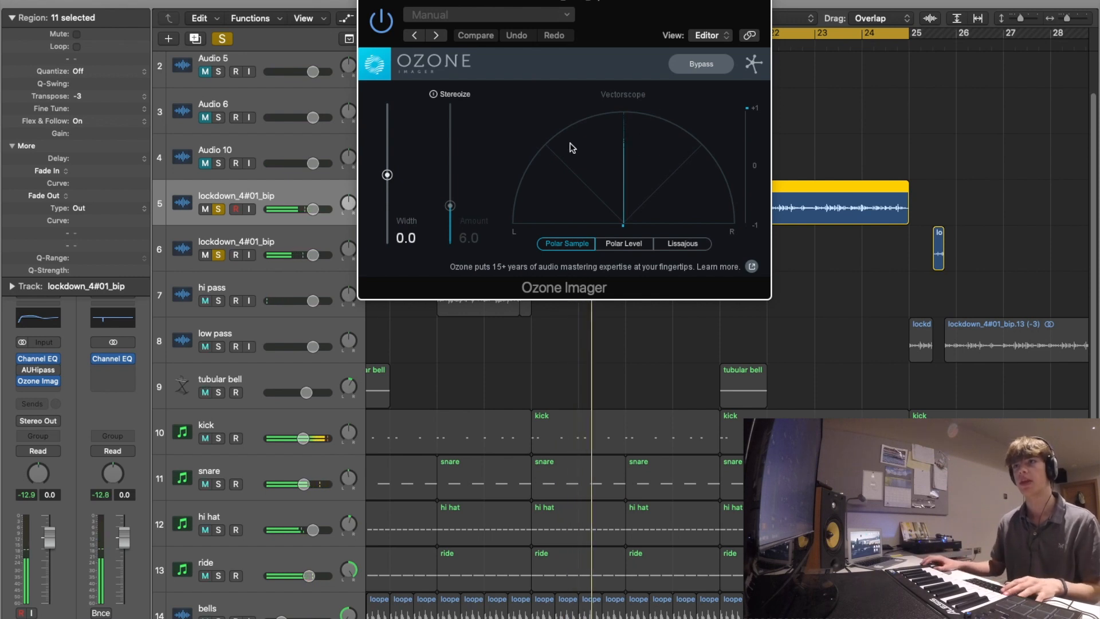
# - Enable Stereoize in Ozone Imager, try a Width of 19.8, bring it down to 1.9, and switch the plug-in off and close it
pyautogui.click(433, 96)
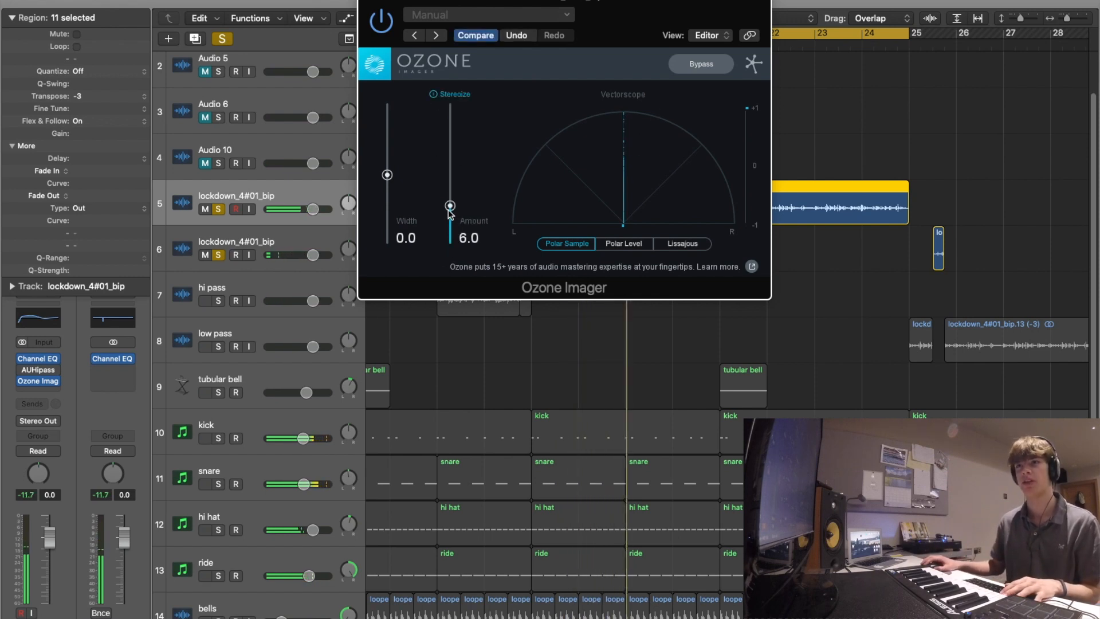
pyautogui.moveTo(387, 176); pyautogui.dragTo(387, 166)
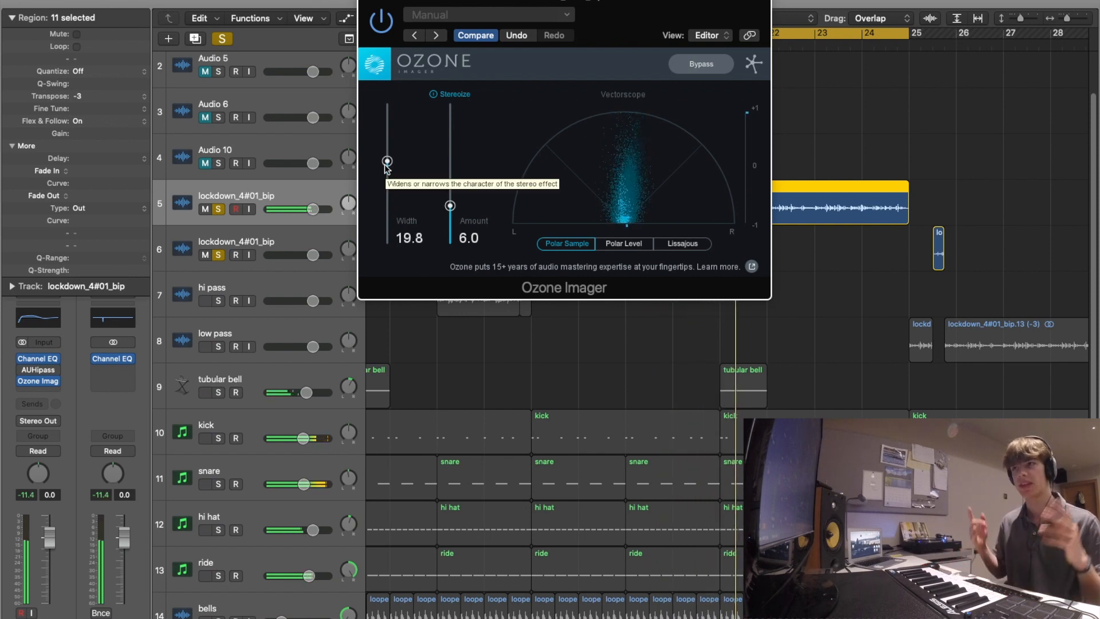
pyautogui.moveTo(387, 162); pyautogui.dragTo(391, 177)
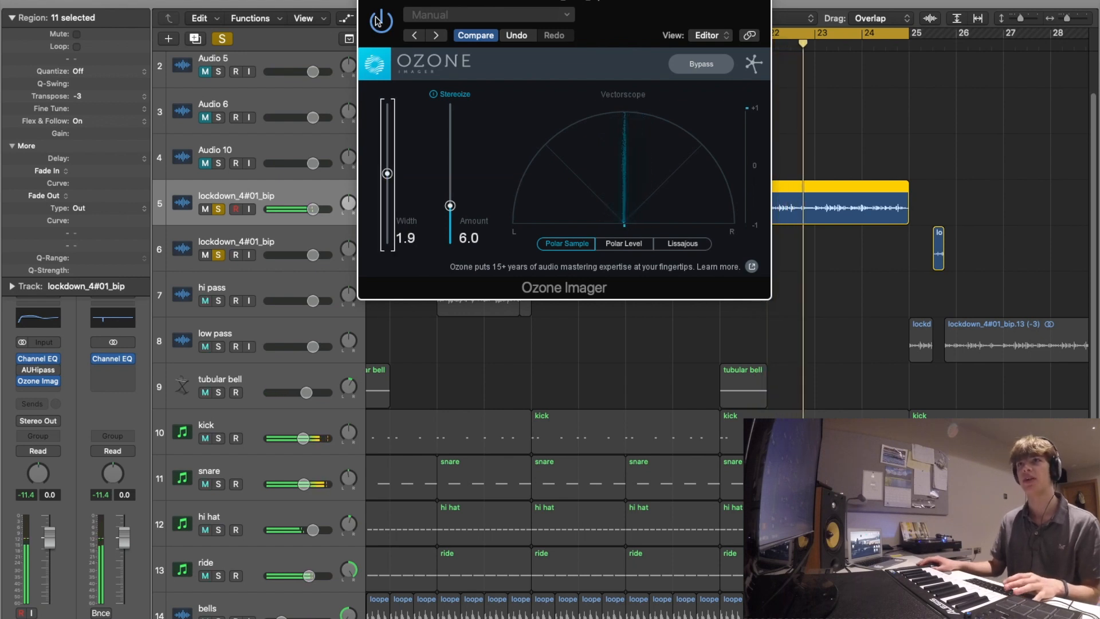
pyautogui.click(367, 1)
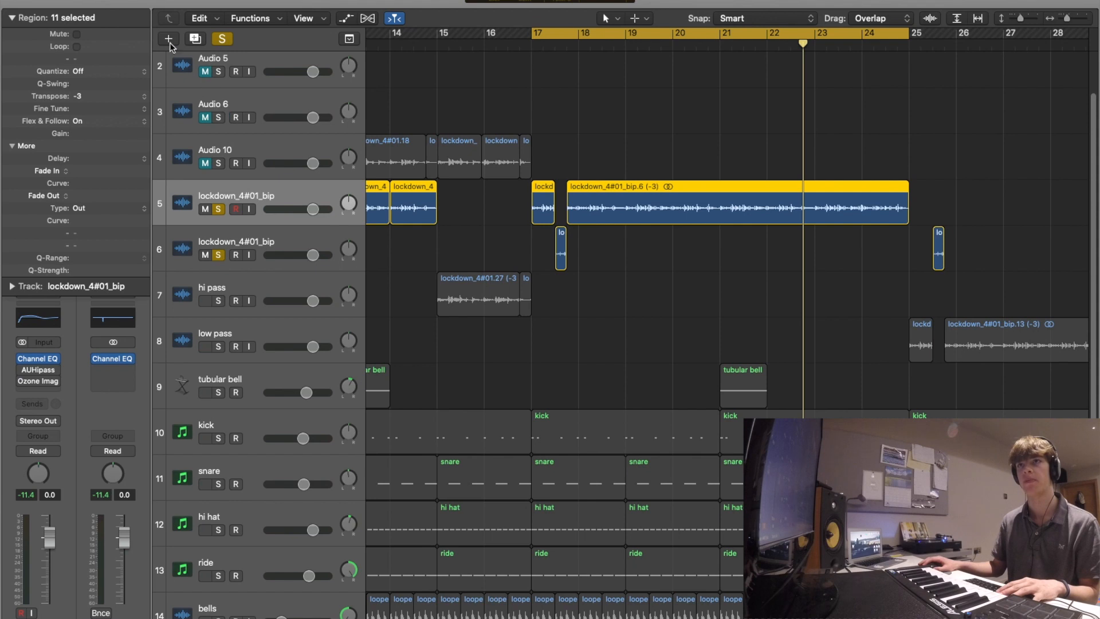
# - Clear and restore the solo on both lockdown_4#01_bip tracks, and play them from bar 17
pyautogui.click(223, 40)
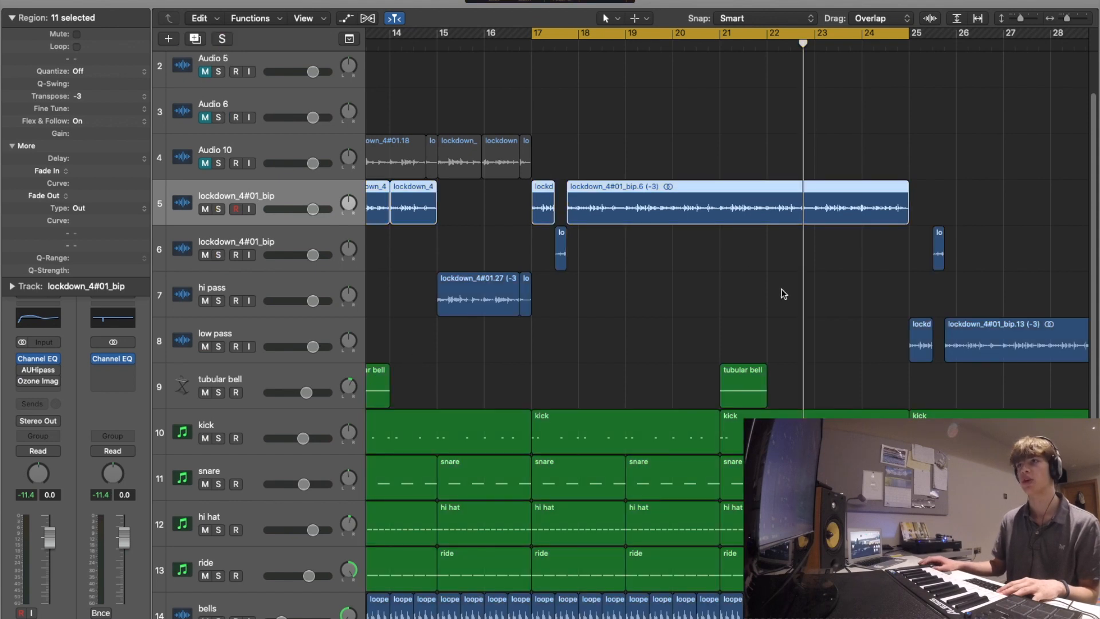
pyautogui.click(219, 209)
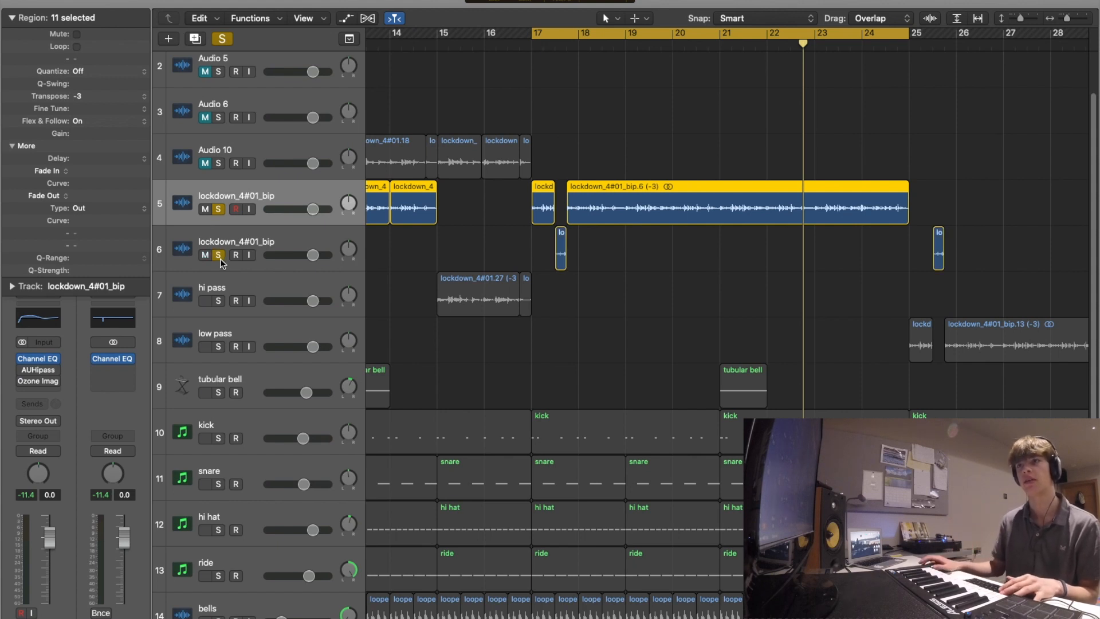
pyautogui.press('space')
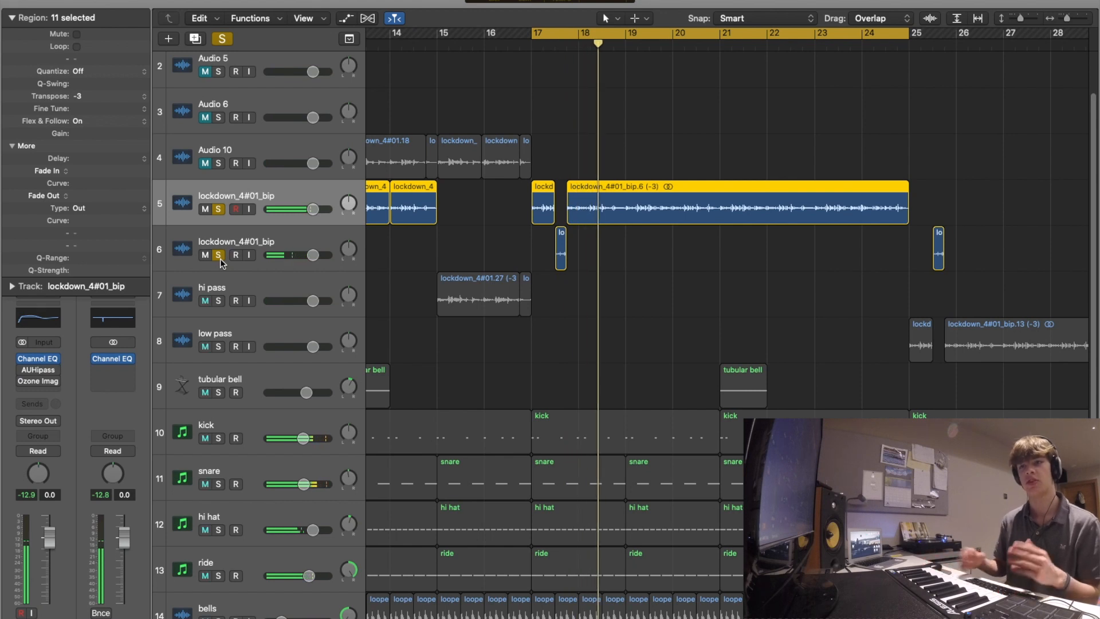
# - Solo the snare track together with both lockdown_4#01_bip tracks and play them
pyautogui.click(217, 490)
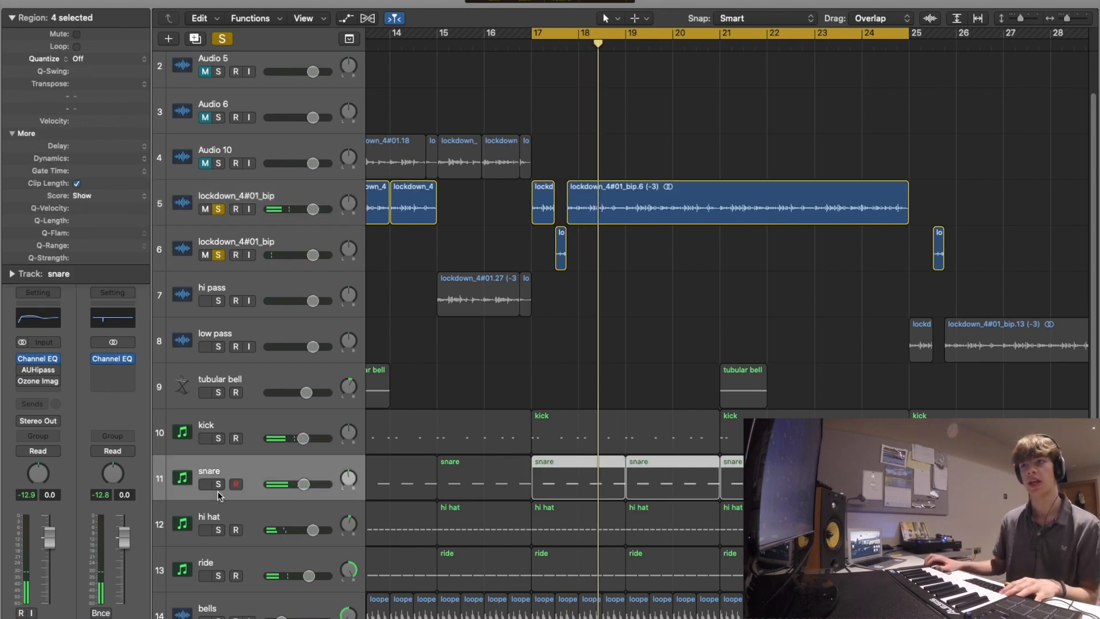
pyautogui.click(218, 485)
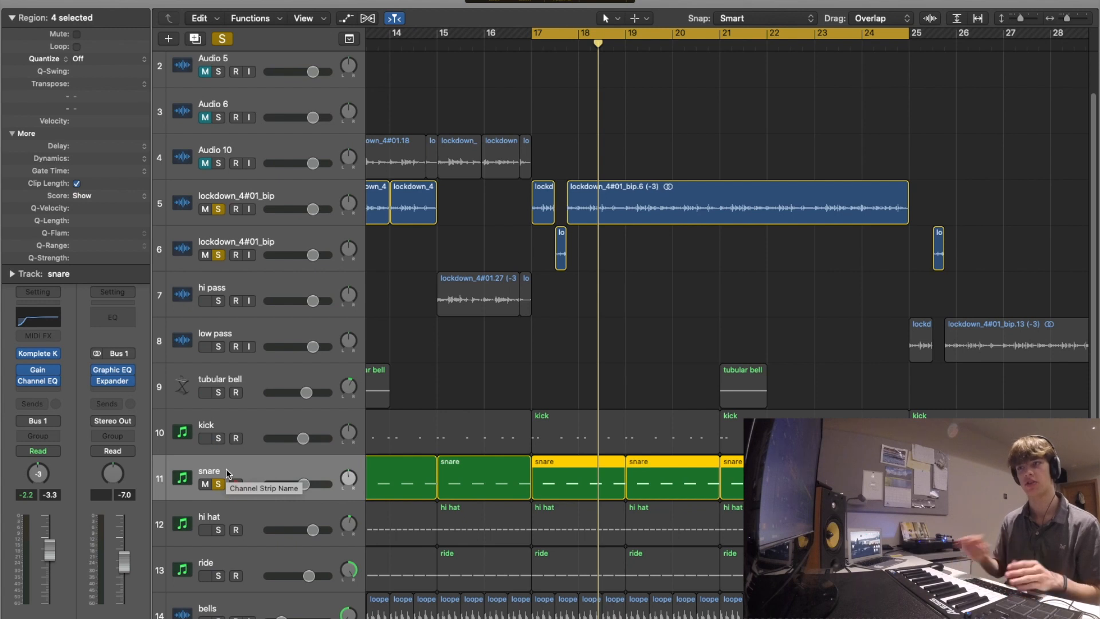
pyautogui.press('space')
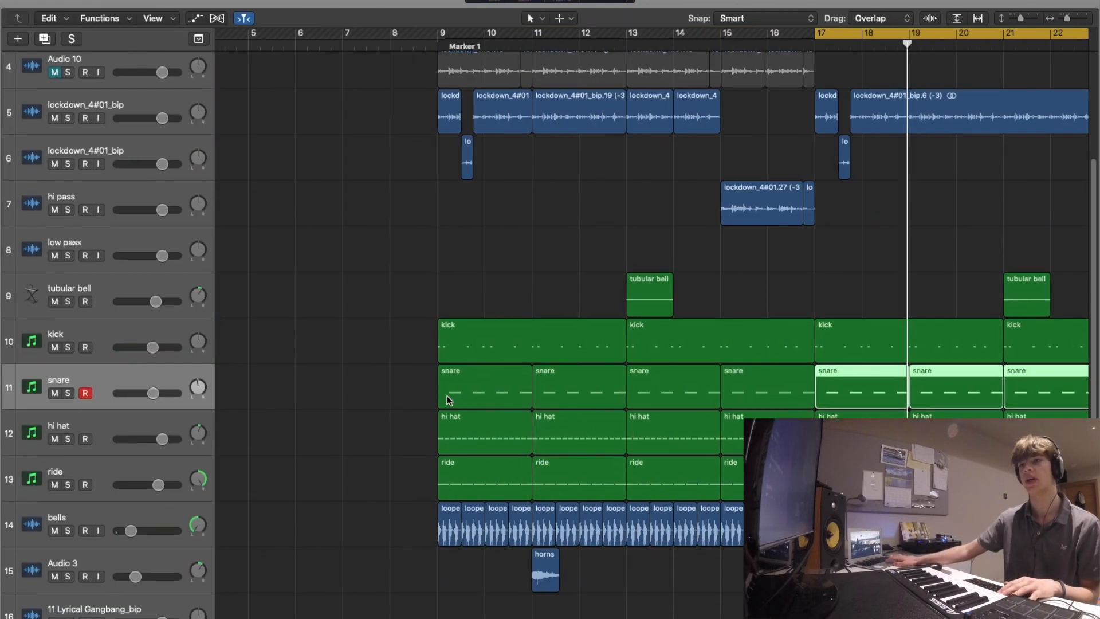
# - Turn off cycle mode and play the full arrangement from bar 6
pyautogui.scroll(-3, 447, 395)
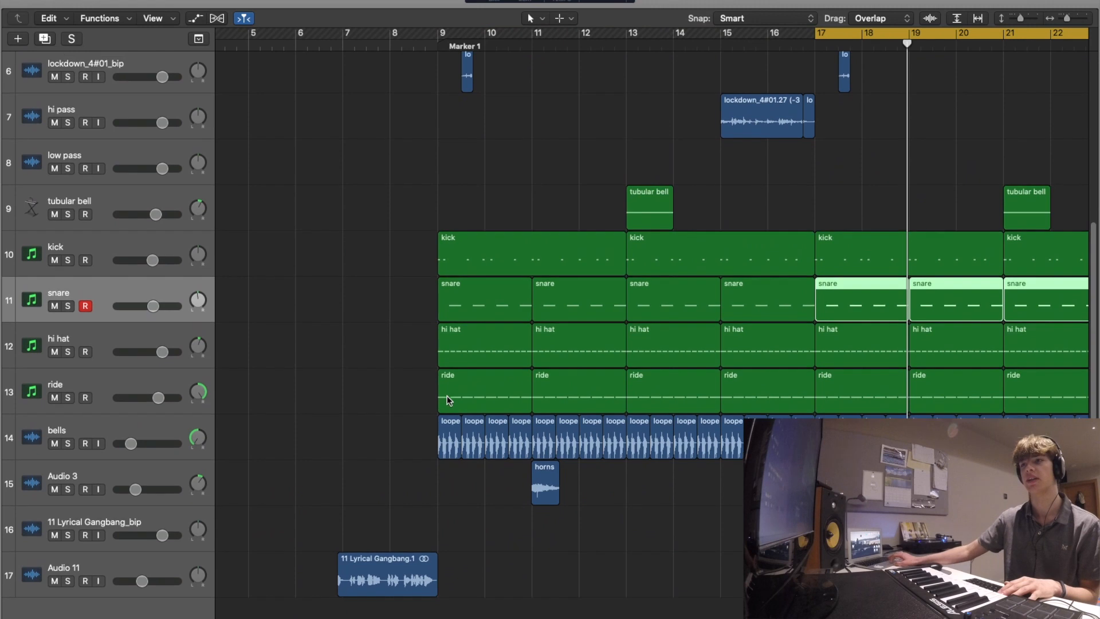
pyautogui.click(342, 47)
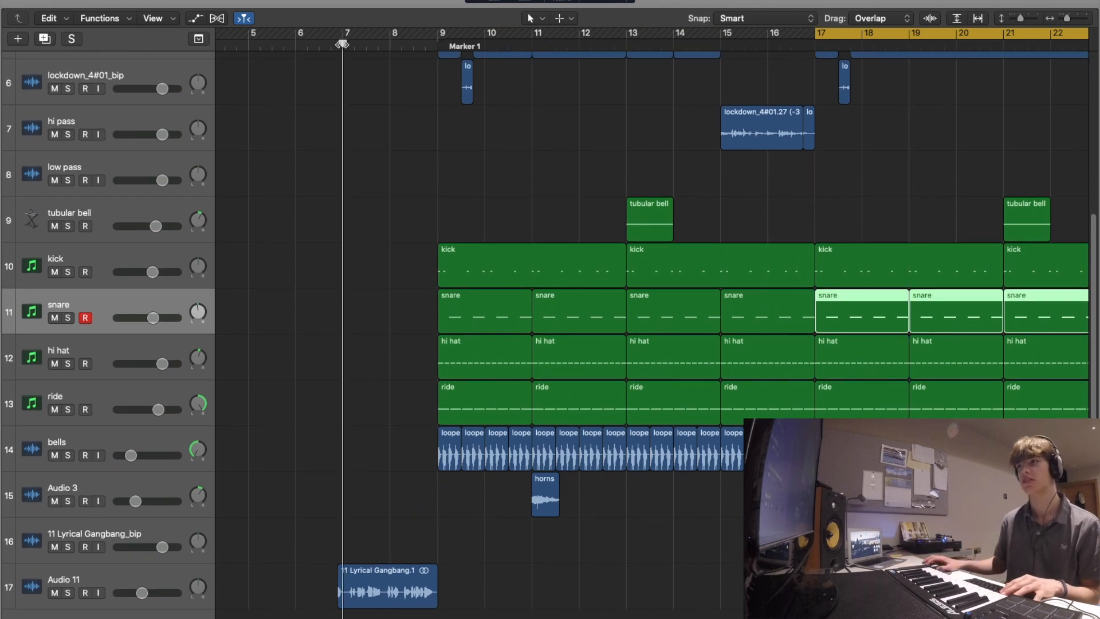
pyautogui.press('c')
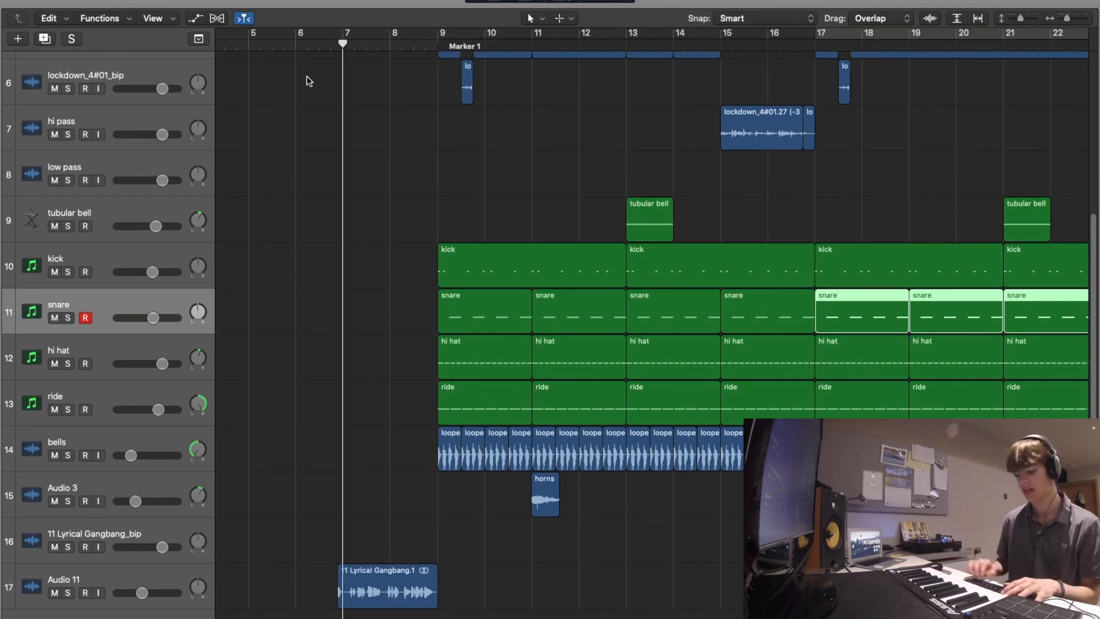
pyautogui.press(',')
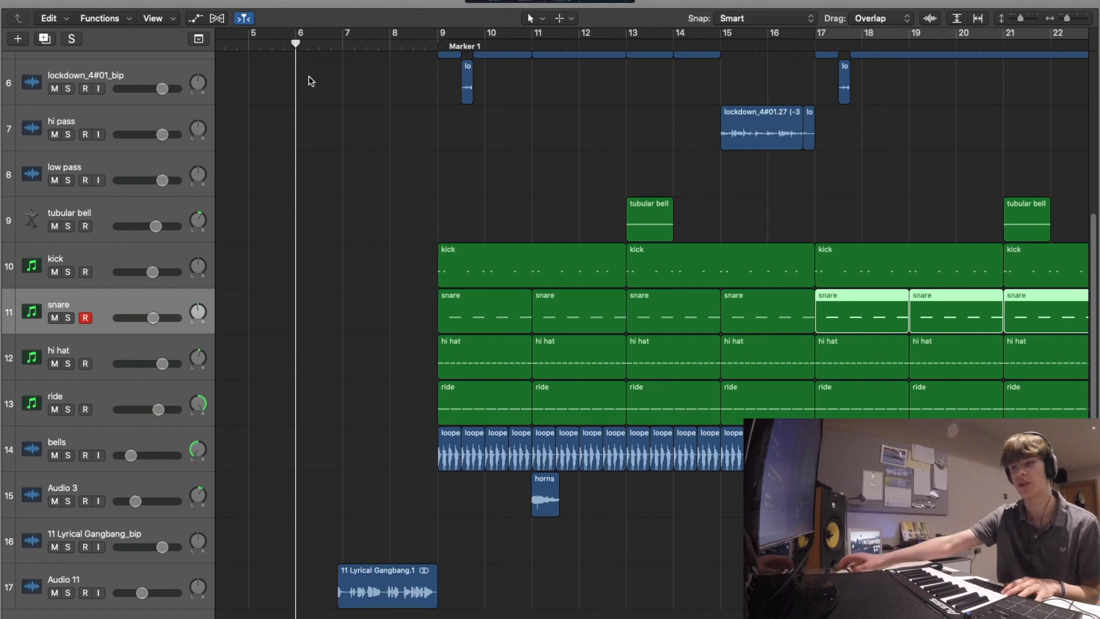
pyautogui.press('space')
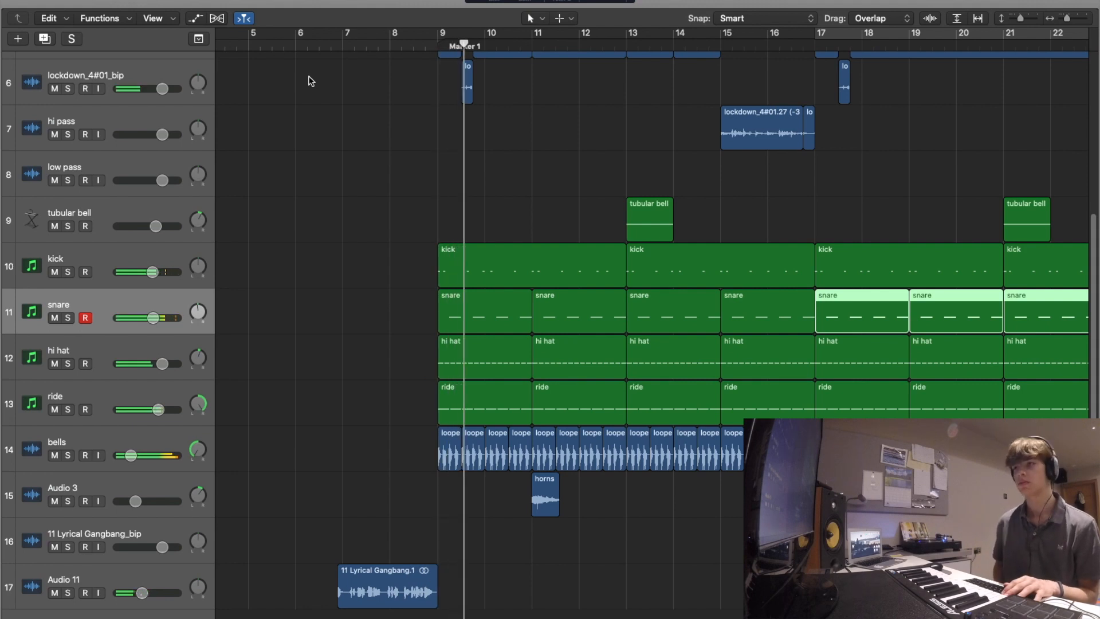
pyautogui.scroll(3, 561, 275)
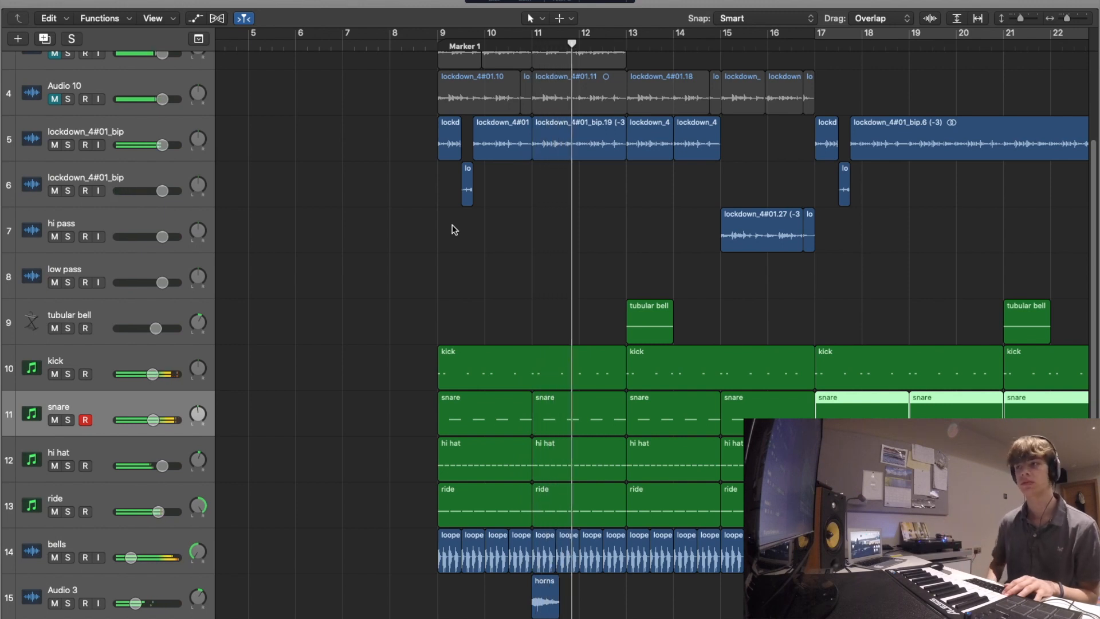
pyautogui.scroll(-4, 651, 217)
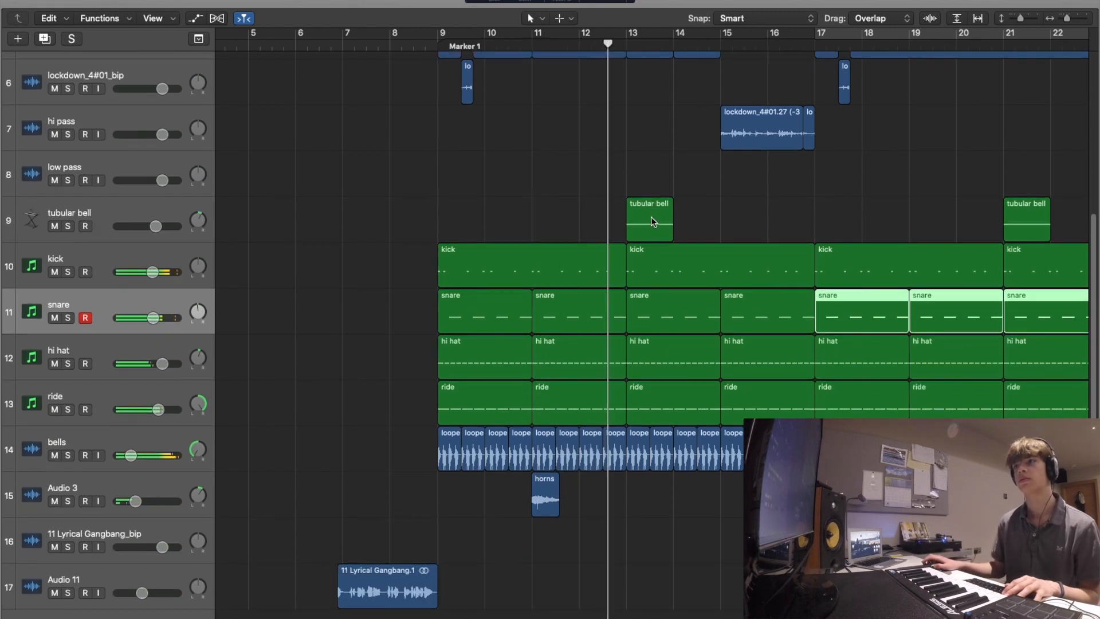
pyautogui.scroll(3, 704, 233)
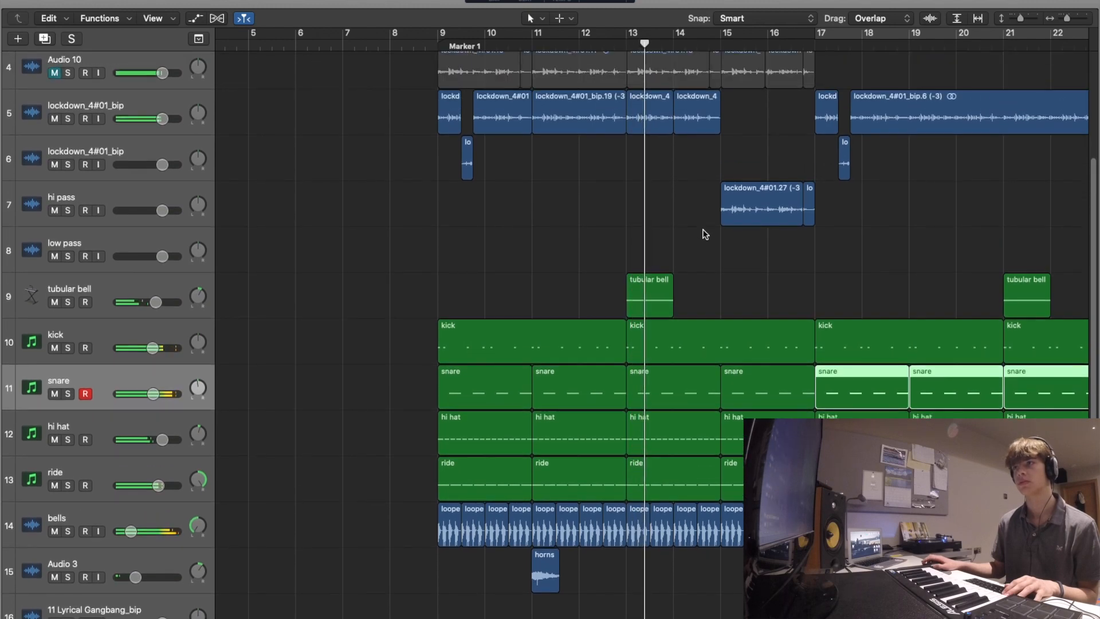